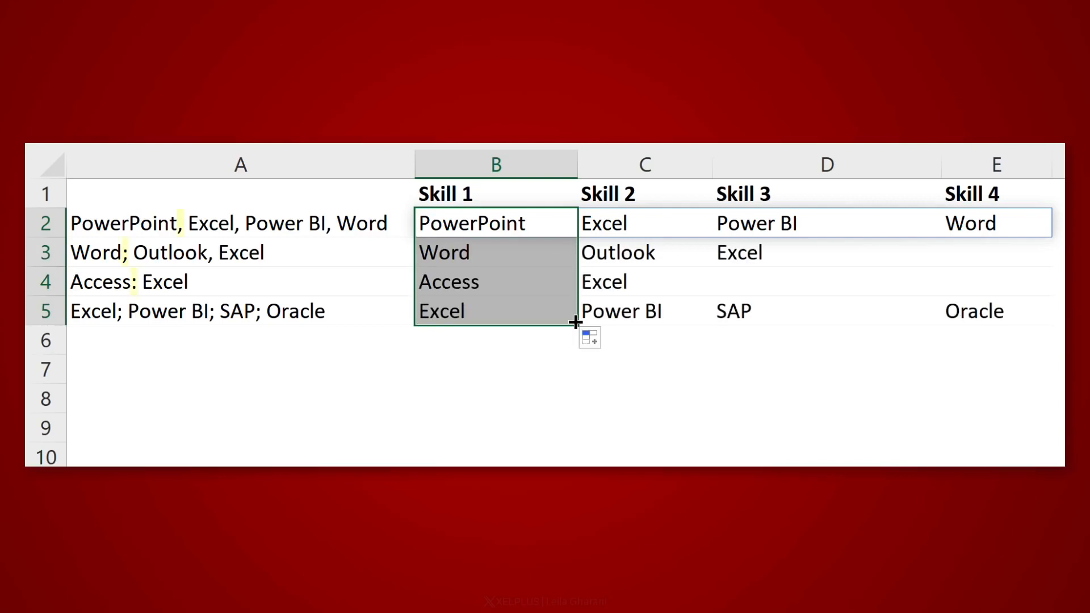
{"action": "left_click", "coordinate": [568, 390]}
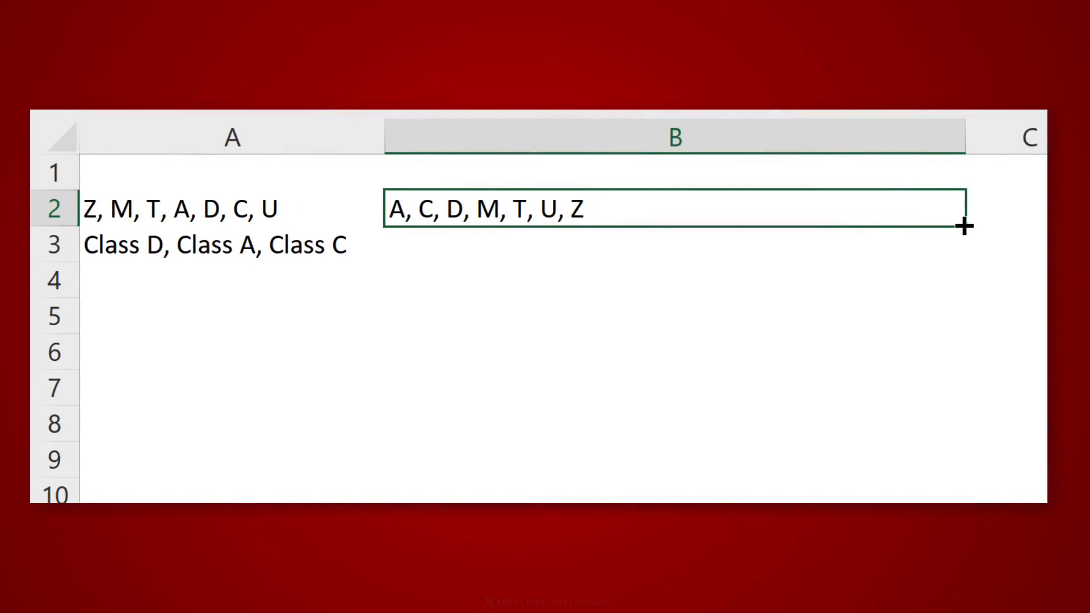
{"action": "left_click_drag", "start_coordinate": [964, 227], "coordinate": [951, 254]}
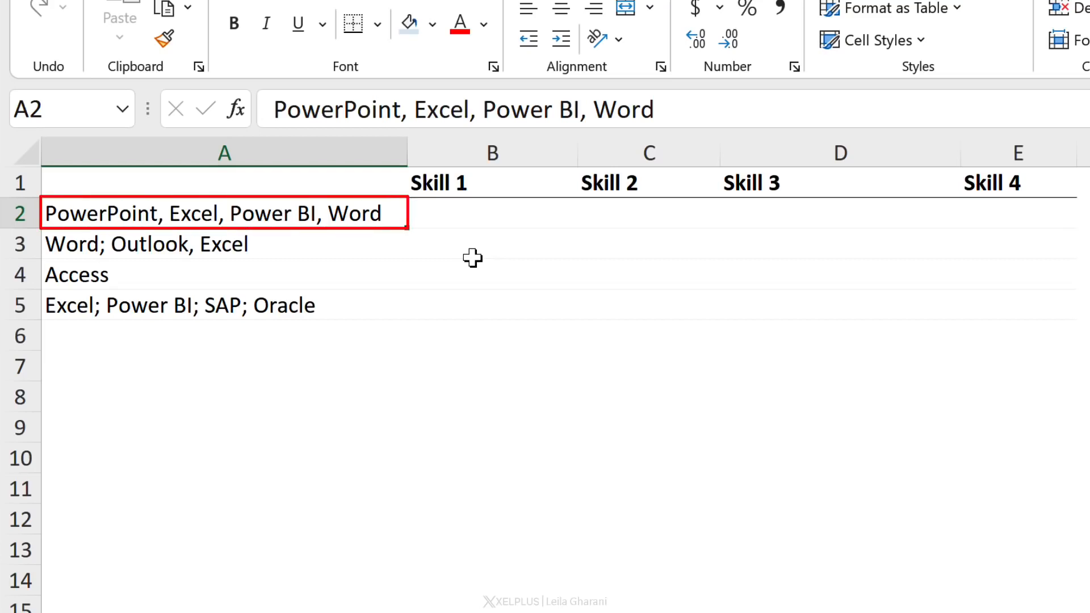
In B2, enter =TEXTSPLIT(A2,",") to split A2's comma-separated skills across the Skill columns
{"action": "key", "text": "Right"}
{"action": "key", "text": "Right"}
{"action": "key", "text": "Right"}
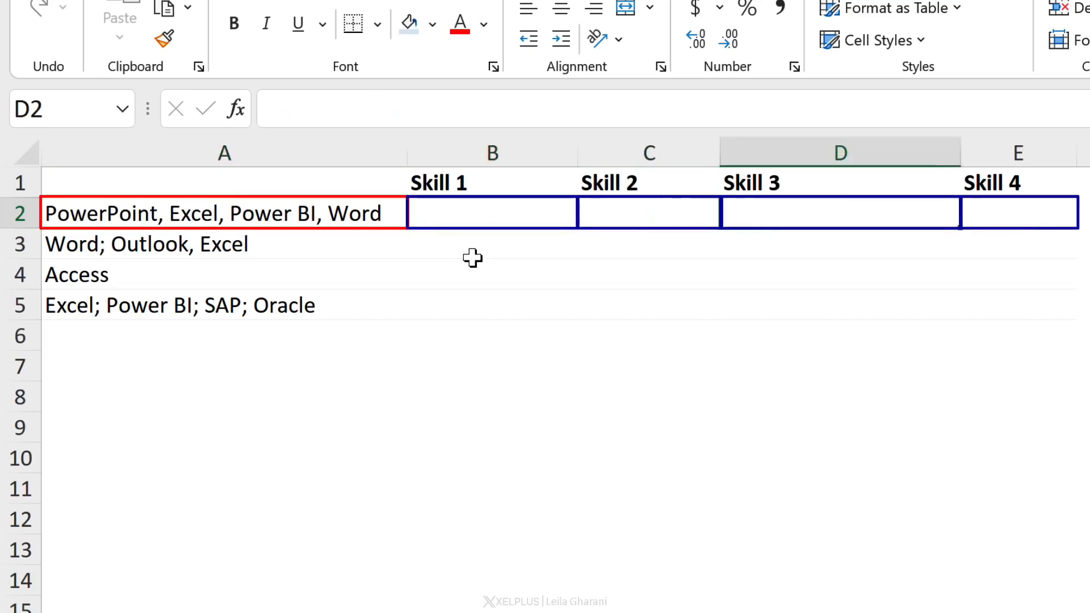
{"action": "key", "text": "Left"}
{"action": "key", "text": "Left"}
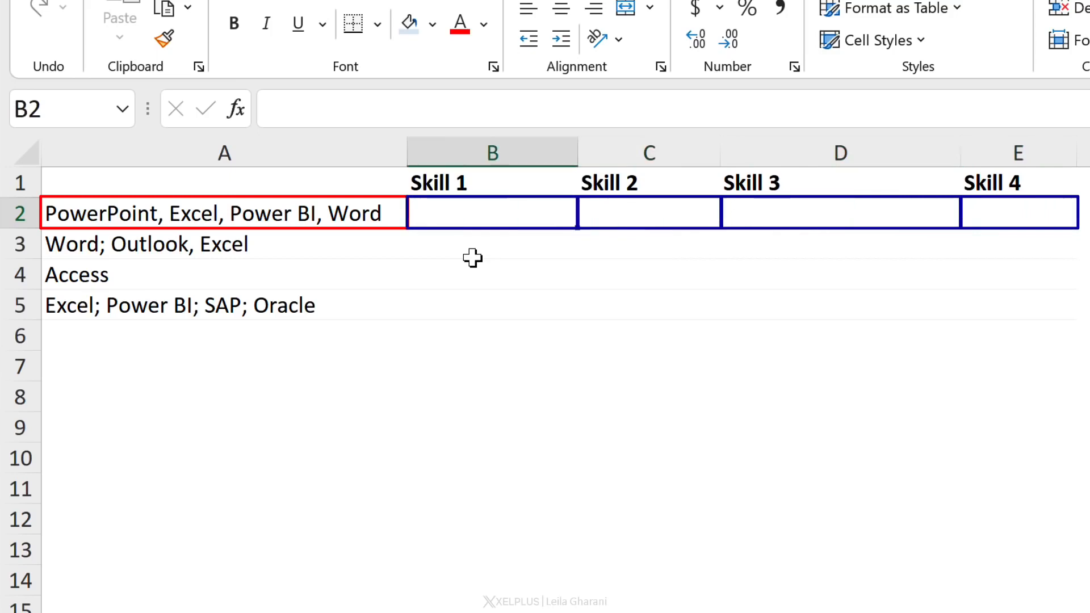
{"action": "type", "text": "=textsp"}
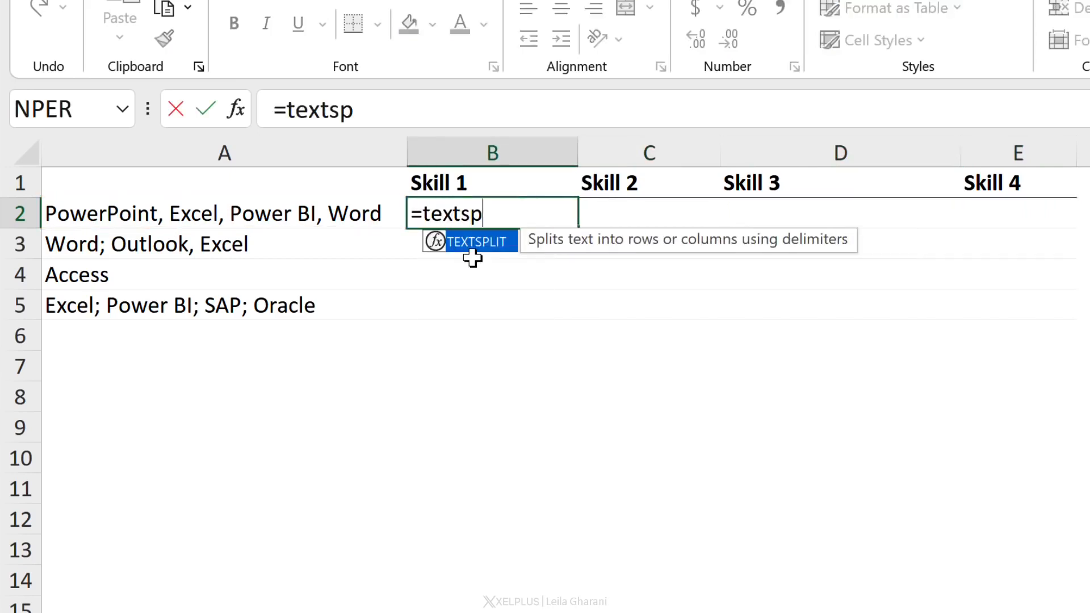
{"action": "key", "text": "Tab"}
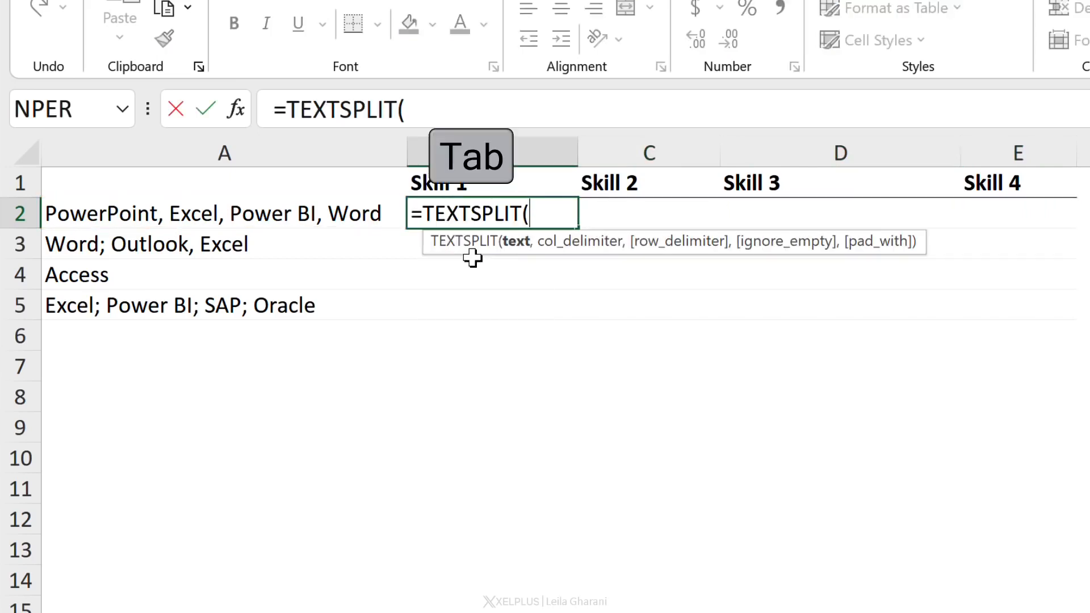
{"action": "left_click", "coordinate": [275, 218]}
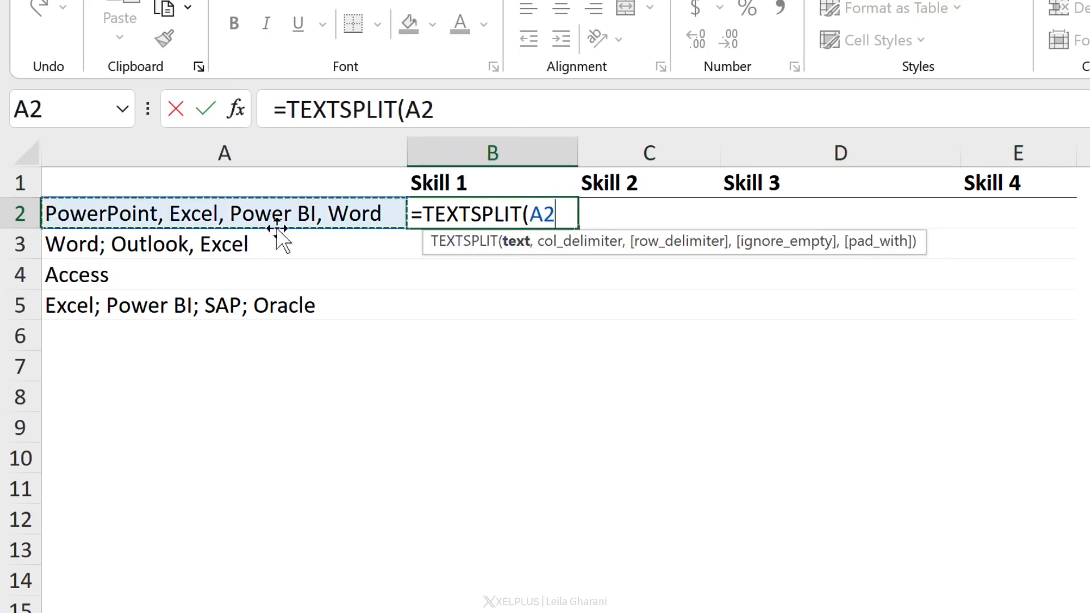
{"action": "type", "text": ","}
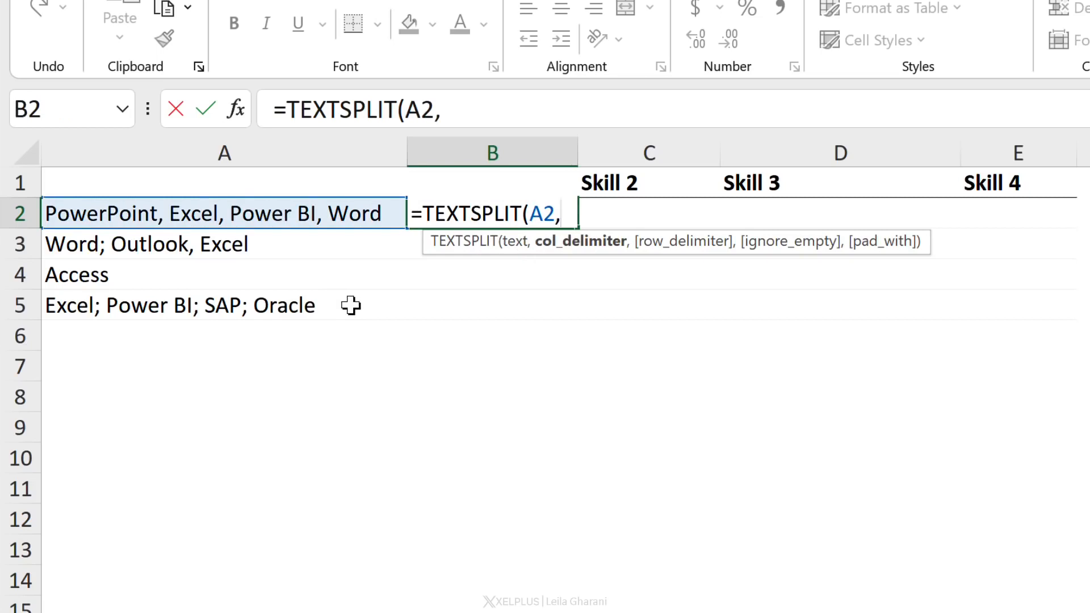
{"action": "type", "text": "\","}
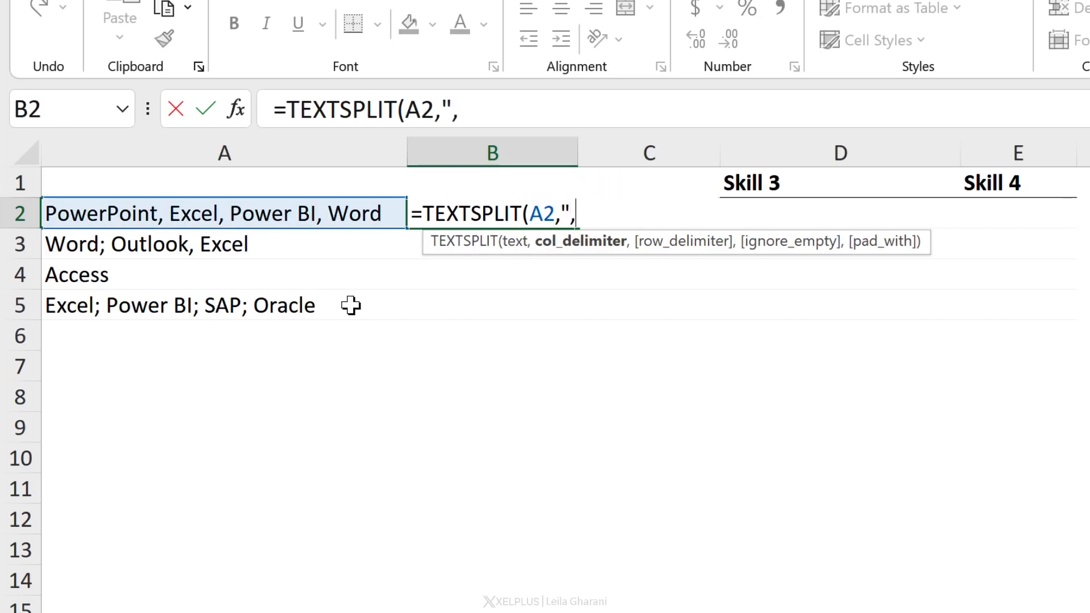
{"action": "type", "text": "\")"}
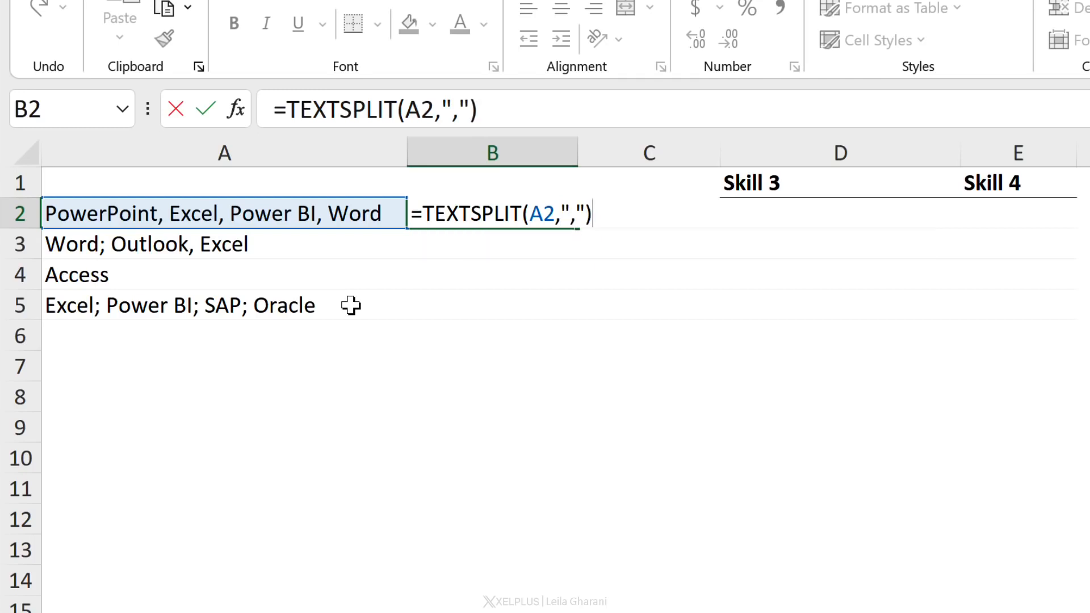
{"action": "key", "text": "Return"}
Inspect the split skill values in B2 through E2 for leftover leading spaces
{"action": "key", "text": "Up"}
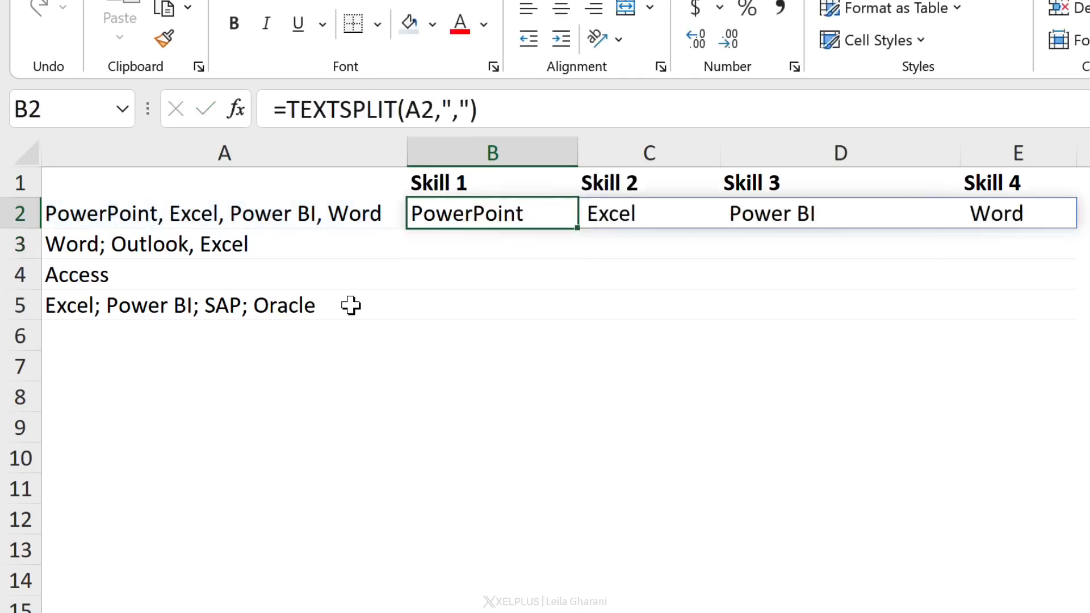
{"action": "key", "text": "Right"}
{"action": "key", "text": "Right"}
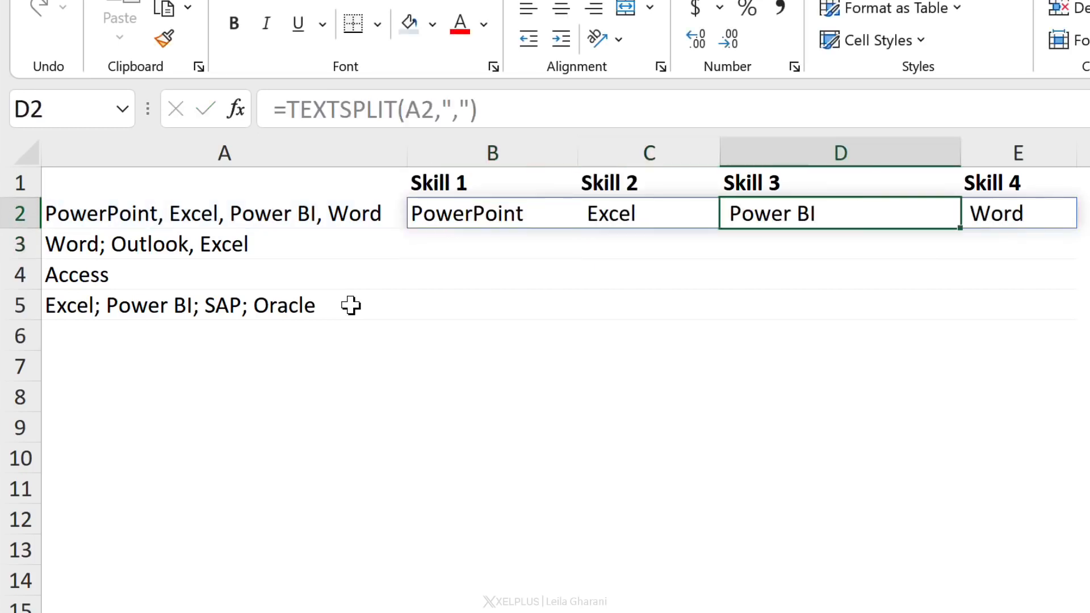
{"action": "key", "text": "Right"}
{"action": "key", "text": "Left"}
{"action": "key", "text": "Left"}
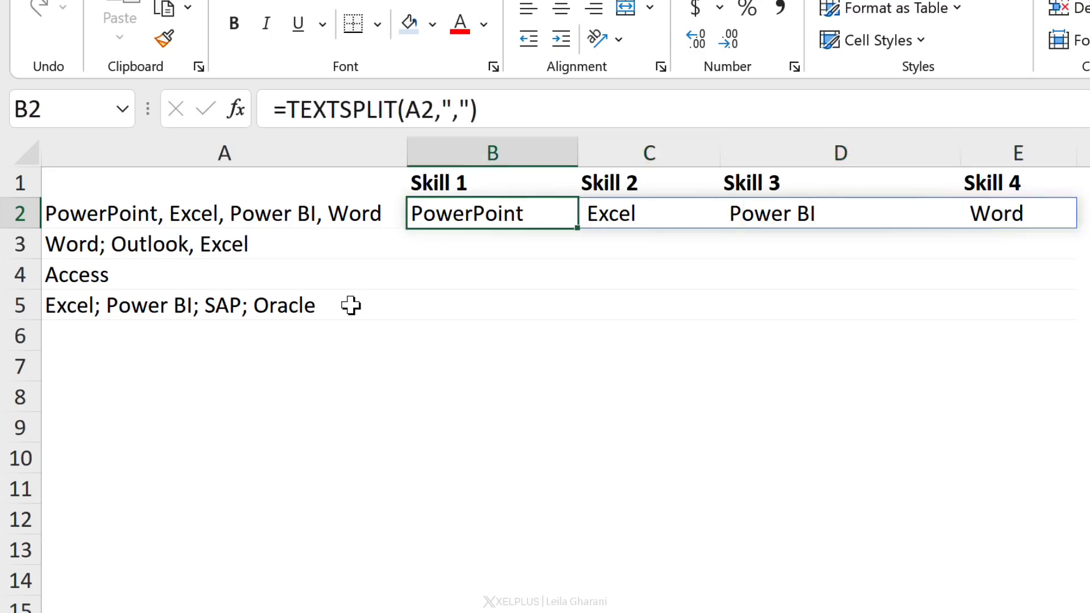
{"action": "left_click", "coordinate": [168, 220]}
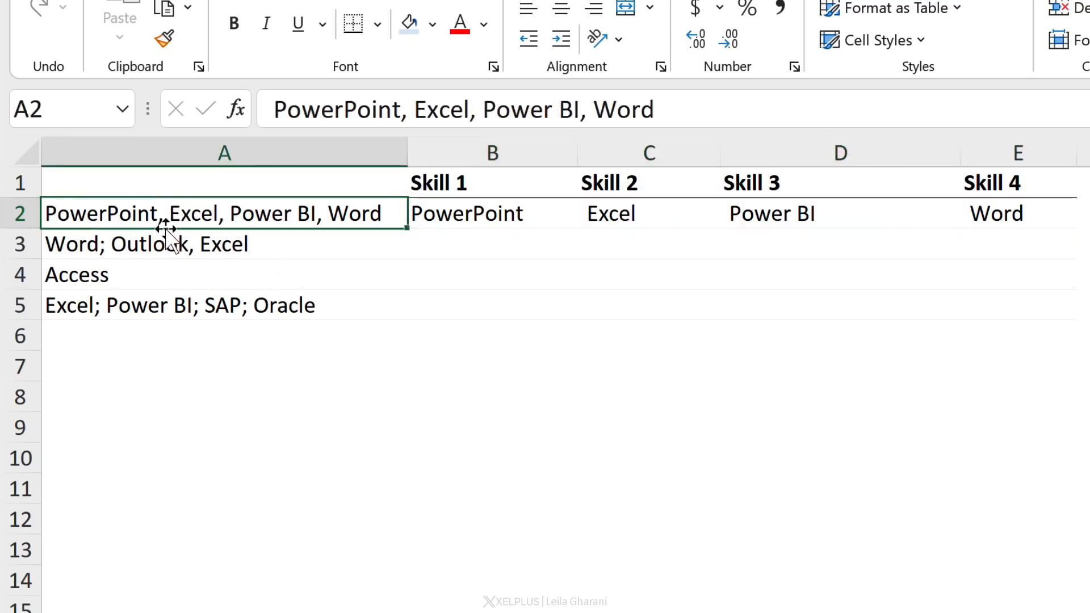
{"action": "left_click", "coordinate": [642, 213]}
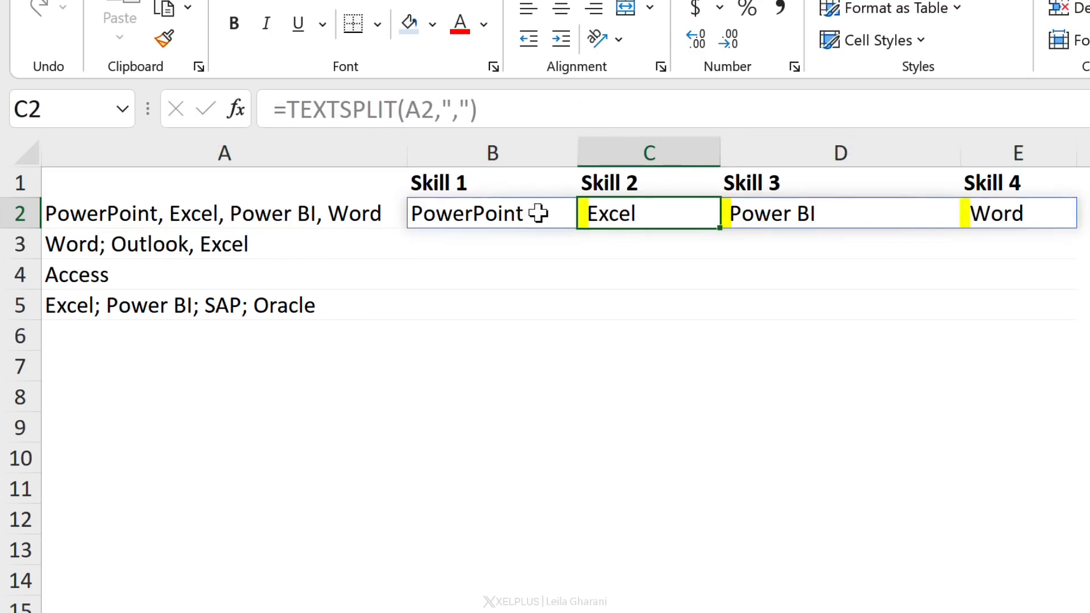
{"action": "left_click", "coordinate": [760, 221]}
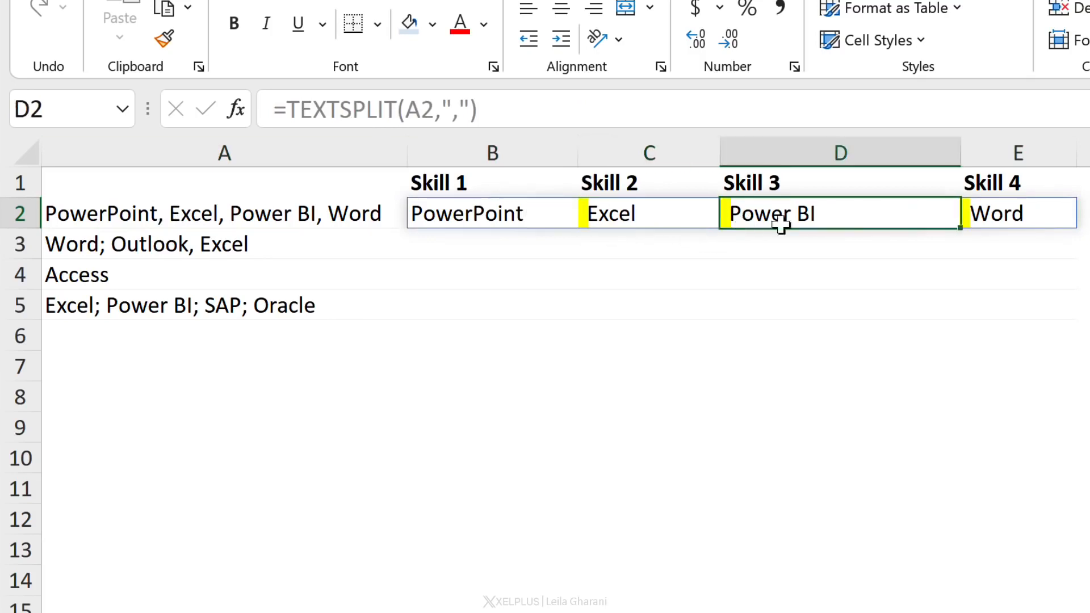
{"action": "left_click", "coordinate": [975, 223]}
{"action": "left_click", "coordinate": [454, 219]}
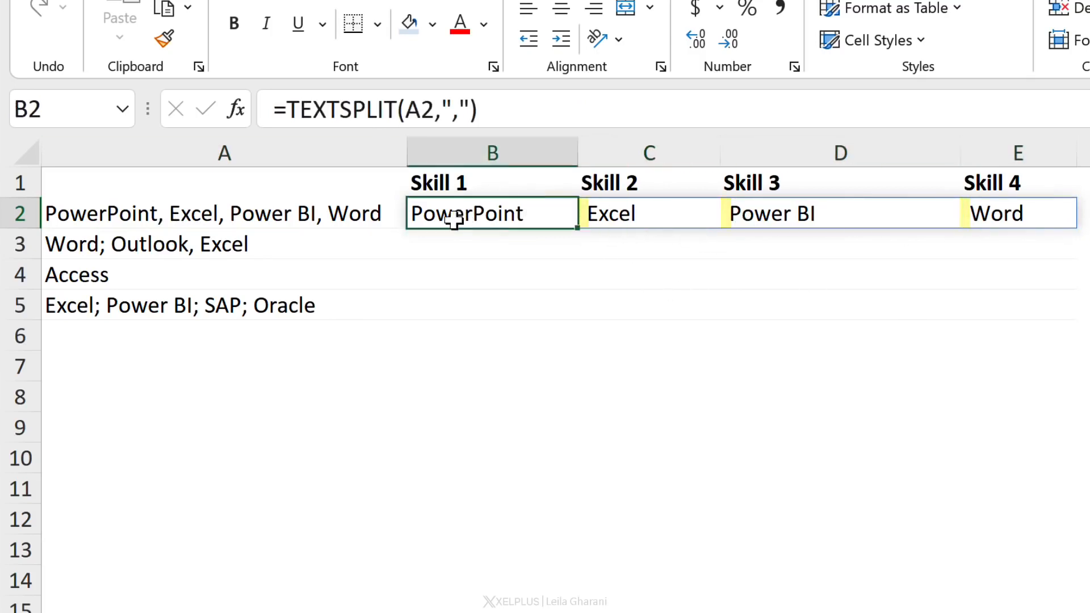
Wrap B2's TEXTSPLIT formula in TRIM to remove the extra spaces
{"action": "left_click", "coordinate": [288, 111]}
{"action": "type", "text": "trim"}
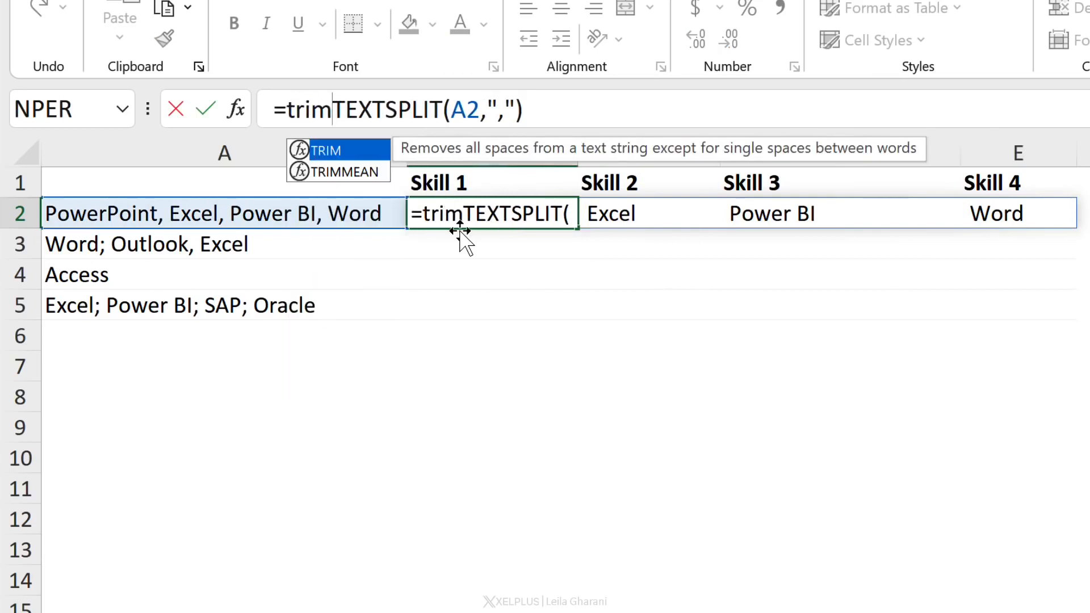
{"action": "type", "text": "("}
{"action": "left_click", "coordinate": [562, 111]}
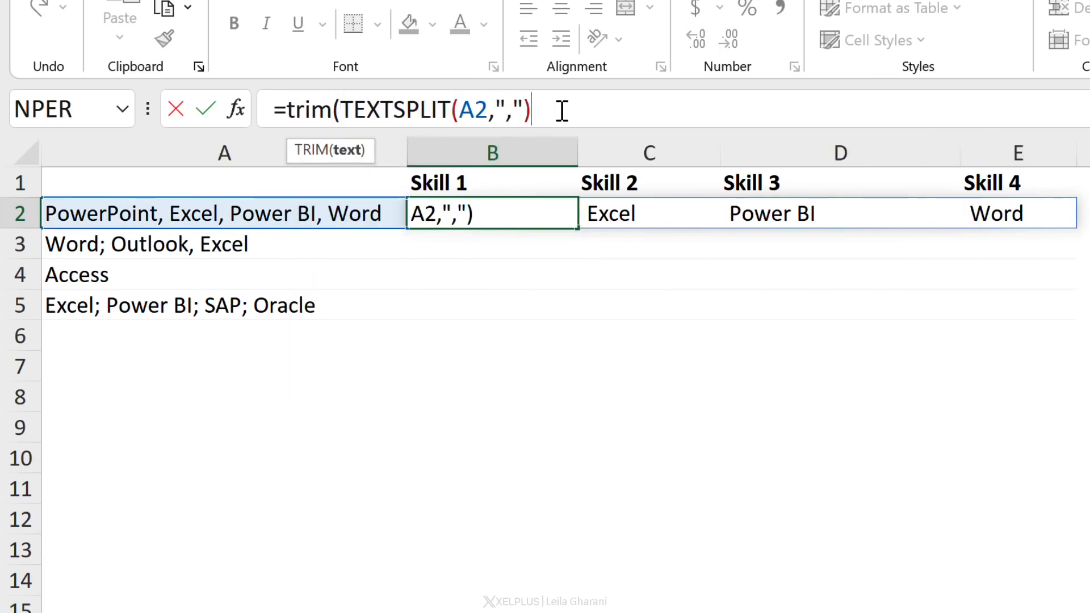
{"action": "type", "text": ")"}
{"action": "key", "text": "Return"}
{"action": "key", "text": "Up"}
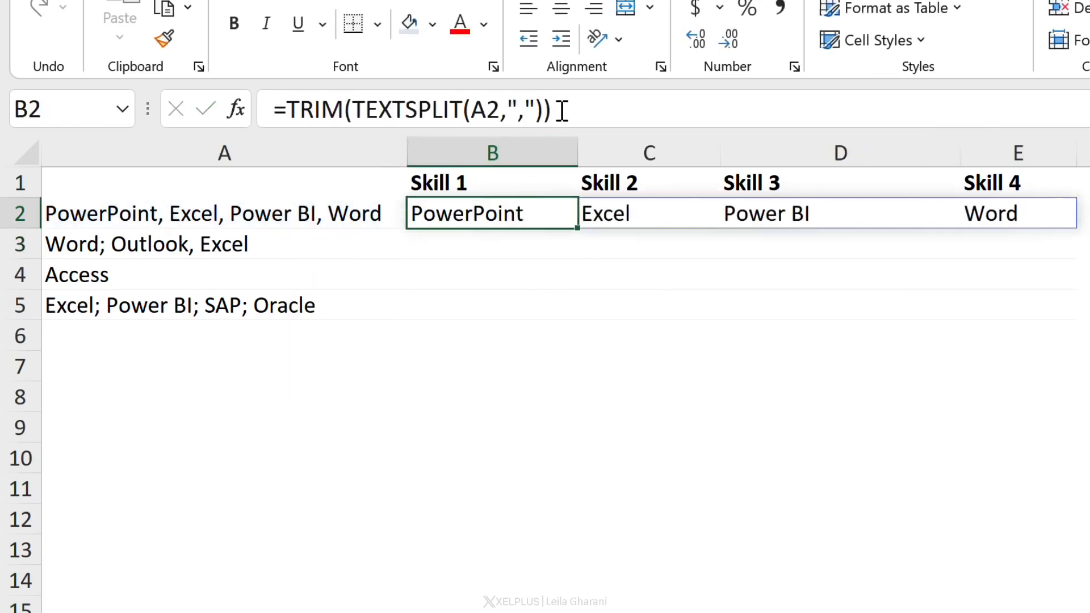
Undo the TRIM wrapping of B2's formula
{"action": "left_click", "coordinate": [635, 217]}
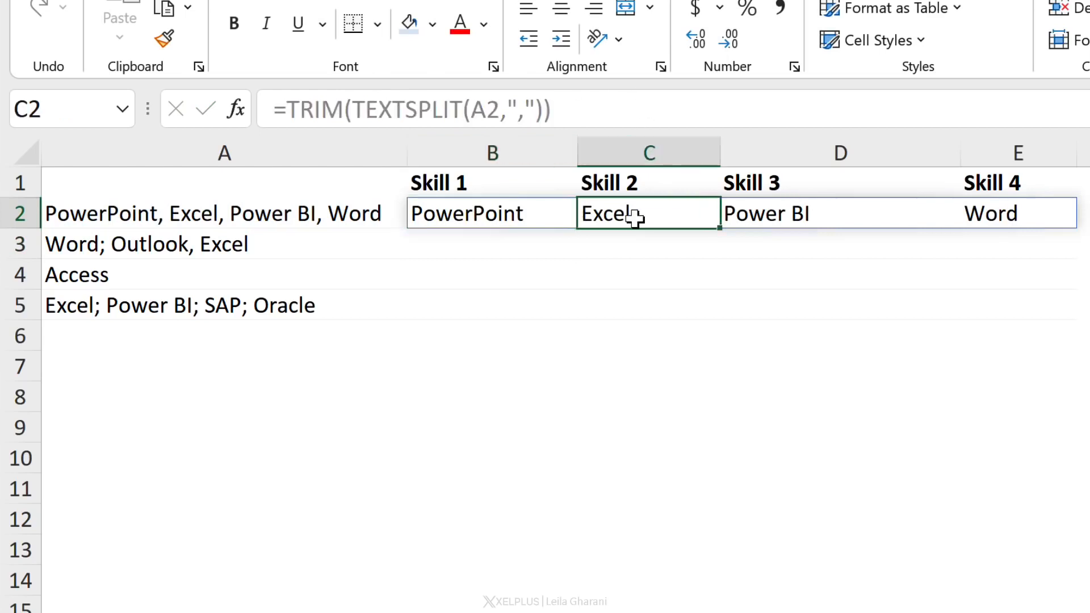
{"action": "left_click", "coordinate": [756, 220]}
{"action": "left_click", "coordinate": [530, 218]}
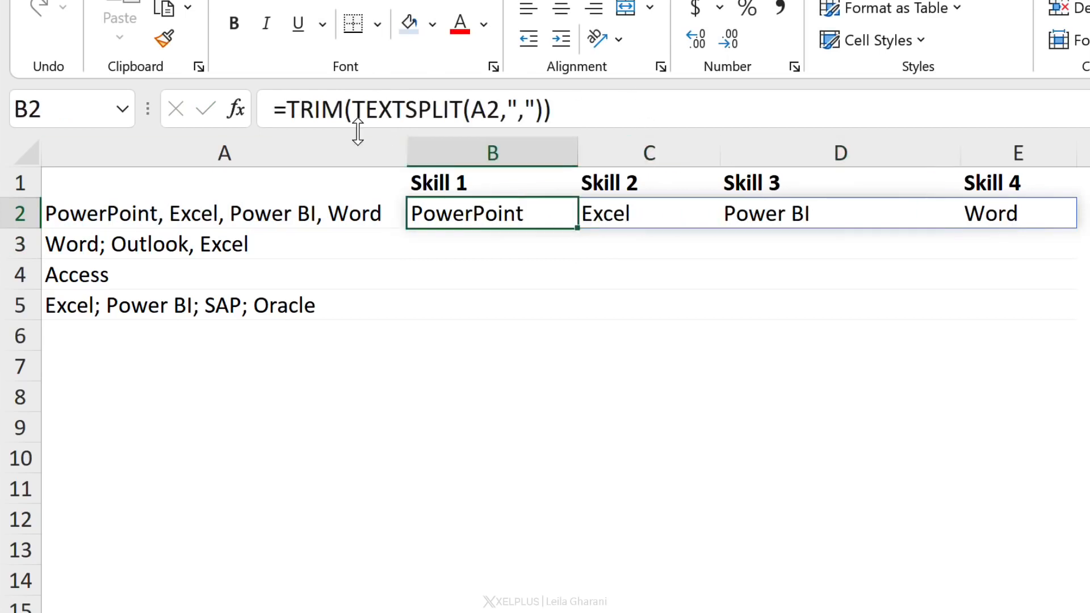
{"action": "key", "text": "ctrl+z"}
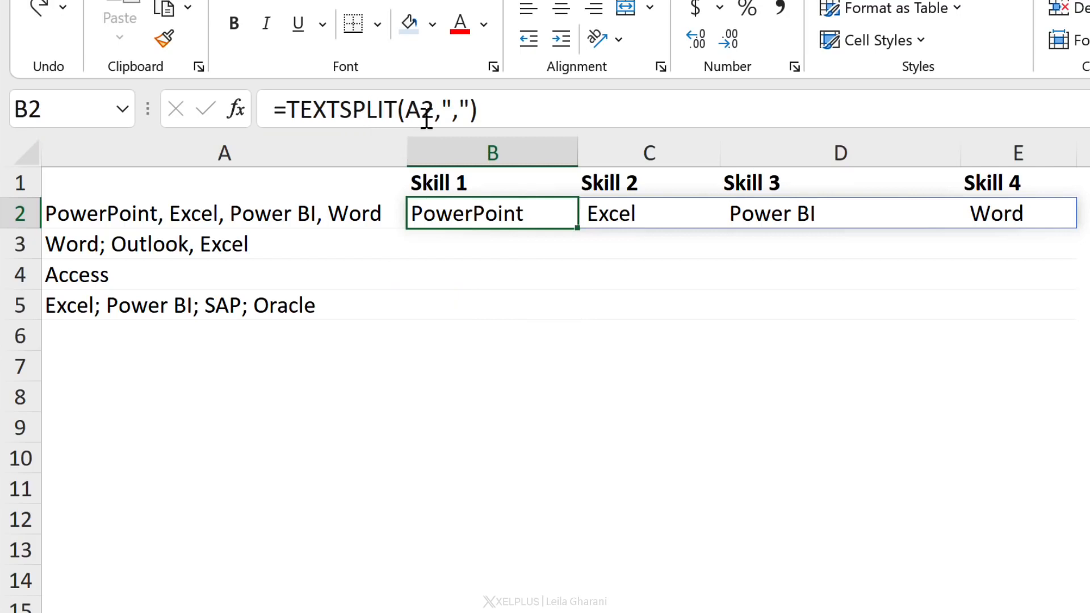
Change the column delimiter in B2's formula to ", " (comma followed by a space)
{"action": "left_click", "coordinate": [458, 111]}
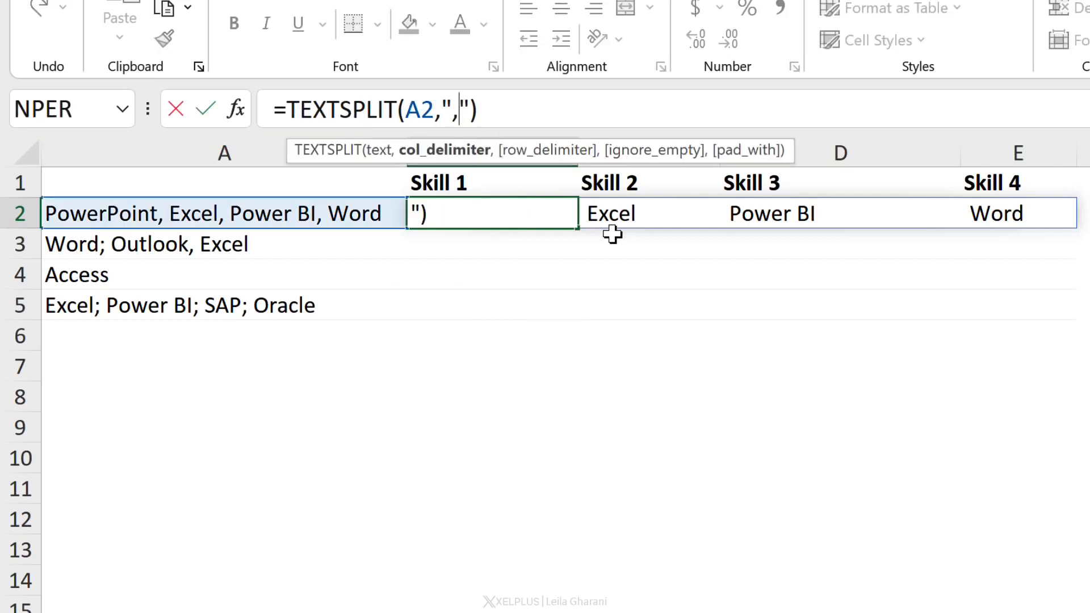
{"action": "key", "text": "Return"}
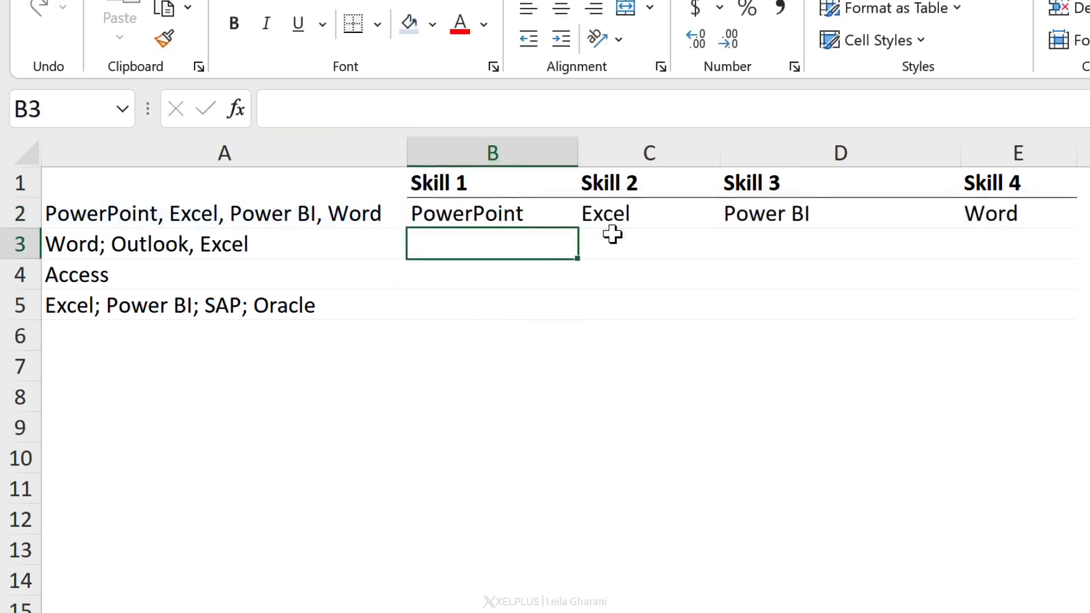
{"action": "key", "text": "Up"}
{"action": "key", "text": "Right"}
{"action": "key", "text": "Right"}
{"action": "key", "text": "Right"}
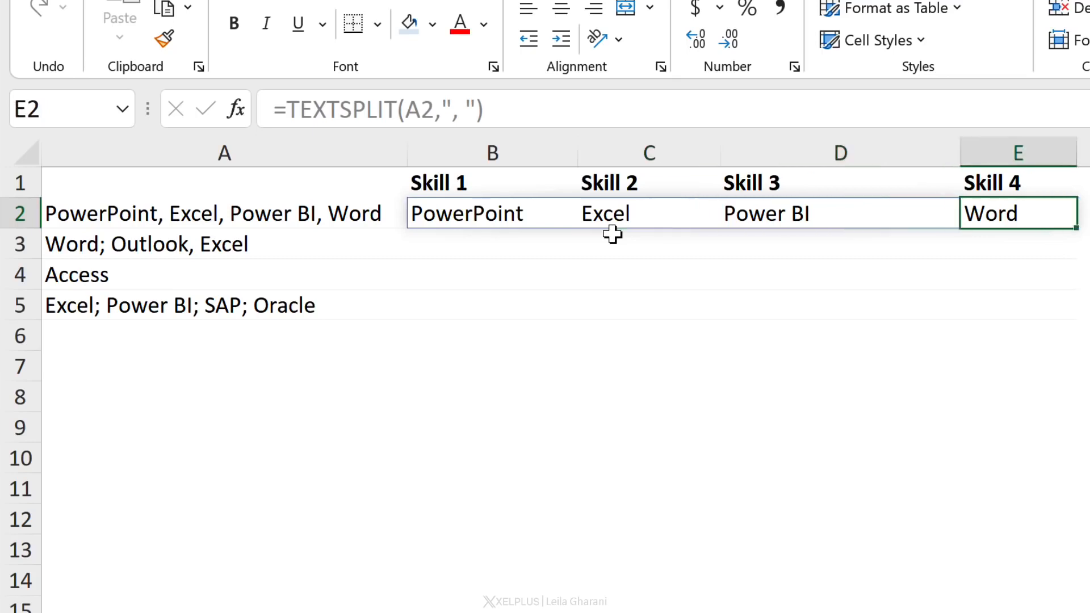
{"action": "key", "text": "Left"}
{"action": "key", "text": "Left"}
{"action": "key", "text": "Left"}
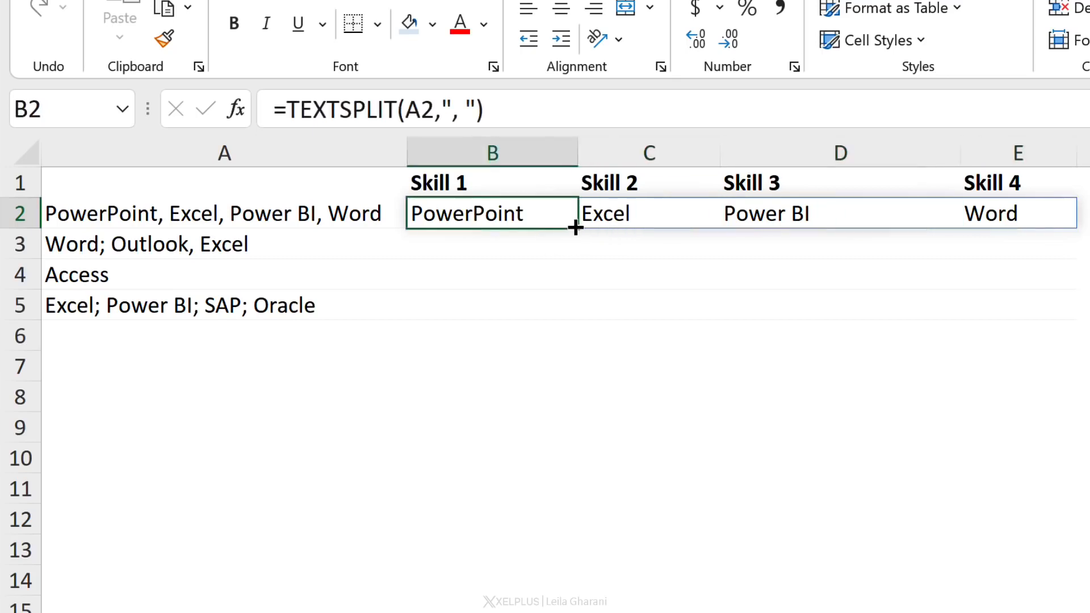
Fill the TEXTSPLIT formula down from B2 to B5 for the remaining skill lists
{"action": "left_click_drag", "start_coordinate": [576, 238], "coordinate": [576, 326]}
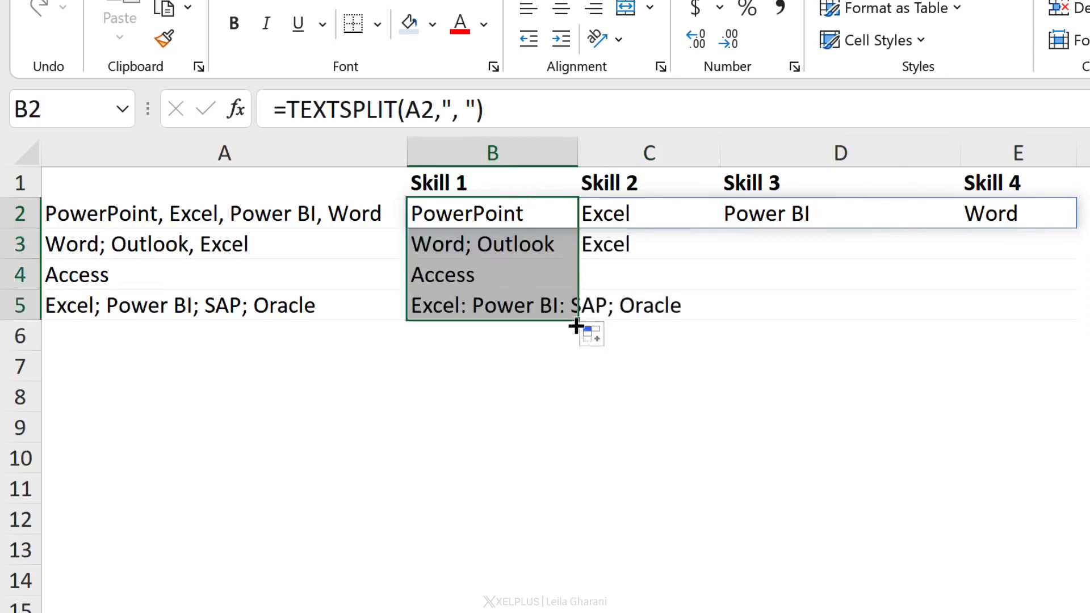
{"action": "left_click", "coordinate": [489, 244]}
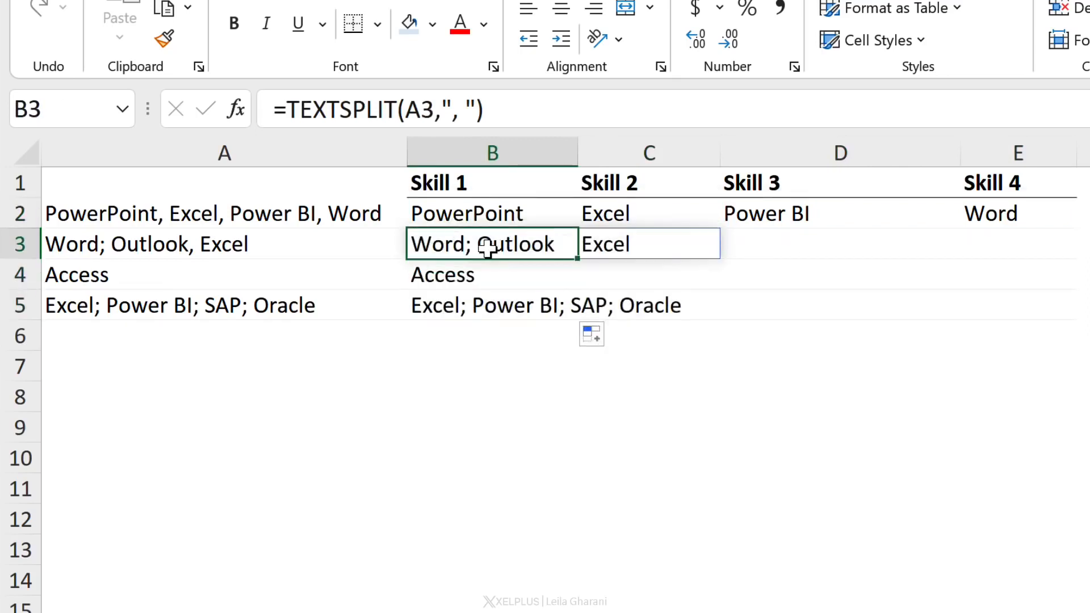
{"action": "left_click", "coordinate": [214, 247]}
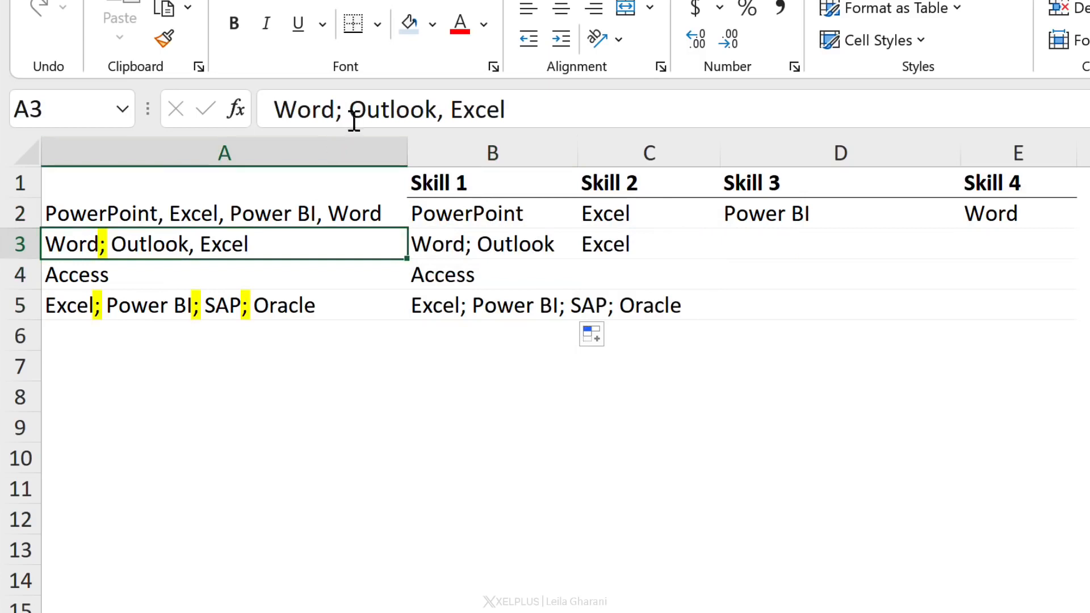
{"action": "left_click", "coordinate": [443, 295]}
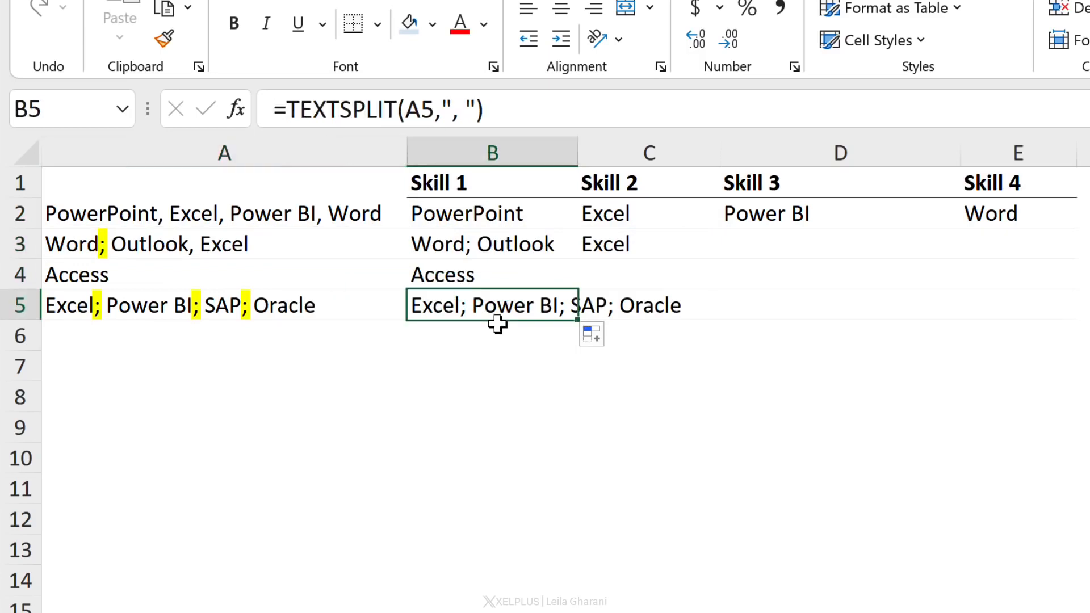
Wrap the column delimiter in B2's TEXTSPLIT formula in array braces
{"action": "left_click", "coordinate": [506, 220]}
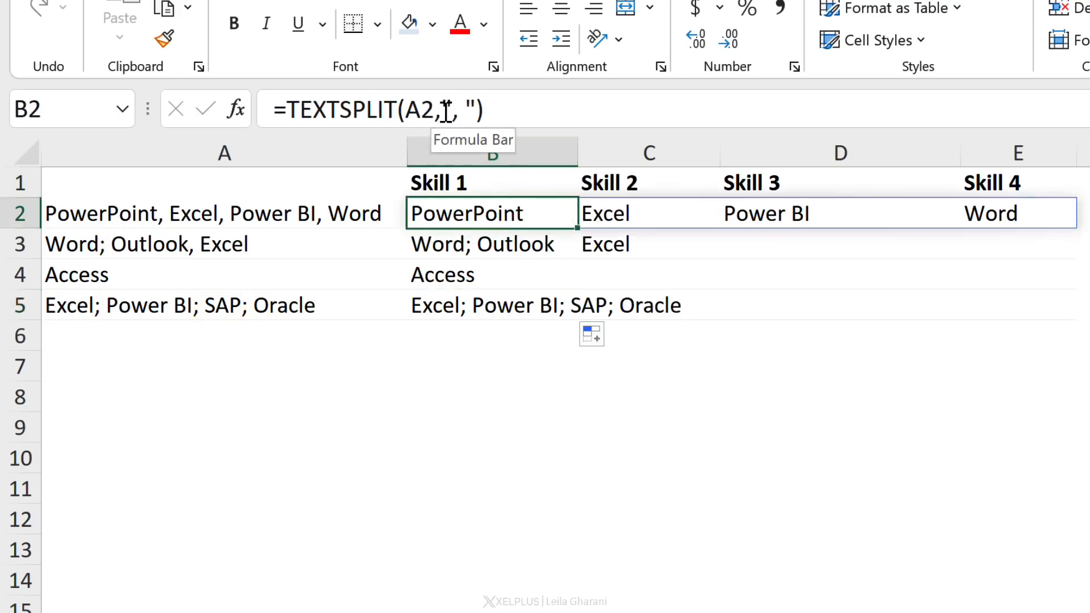
{"action": "left_click_drag", "start_coordinate": [442, 111], "coordinate": [474, 110]}
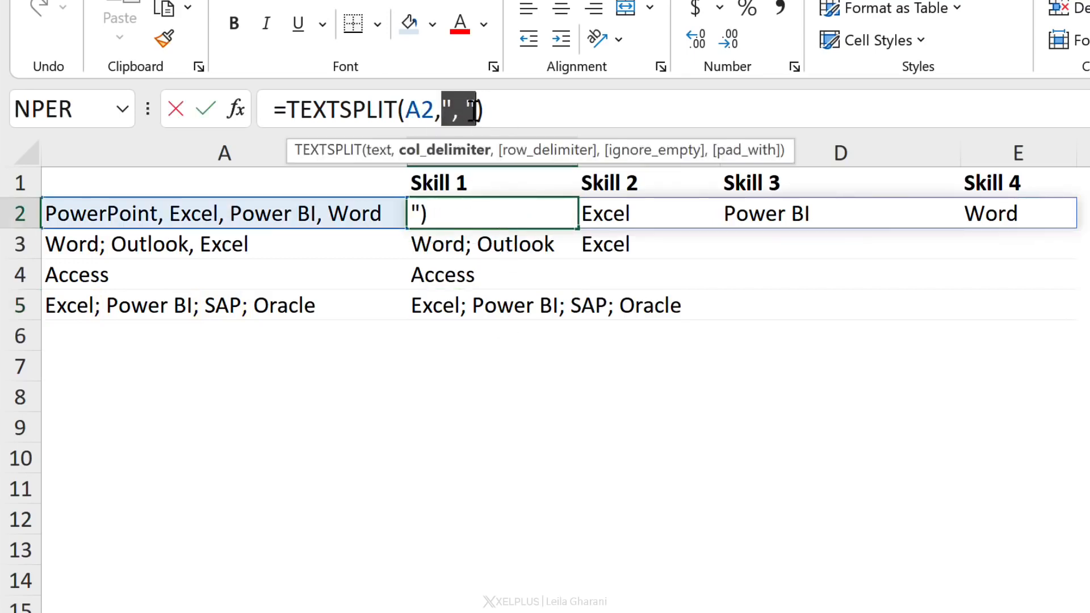
{"action": "left_click", "coordinate": [442, 110]}
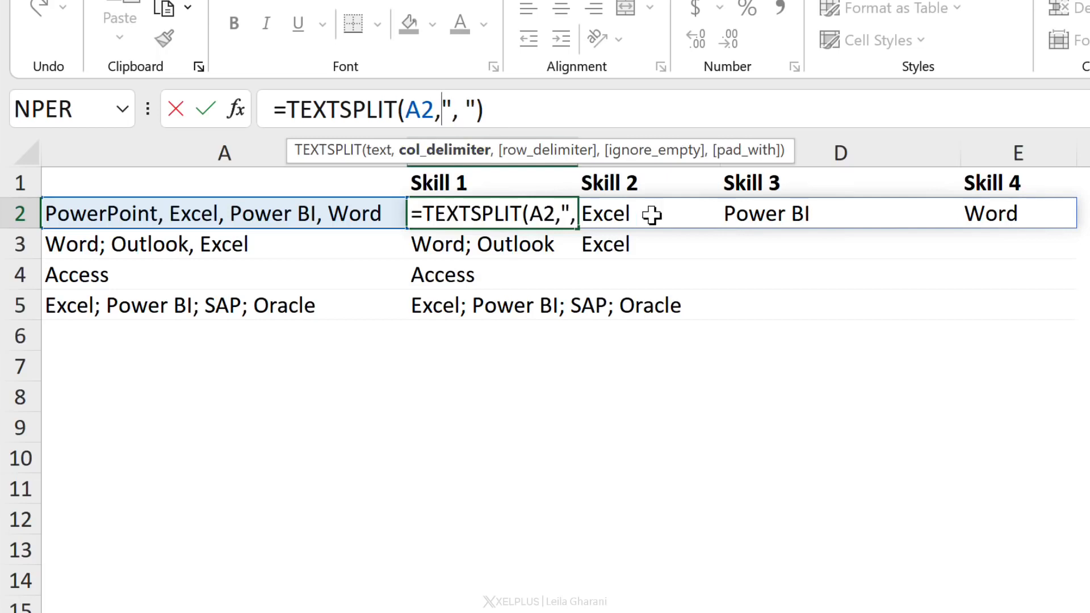
{"action": "type", "text": "{"}
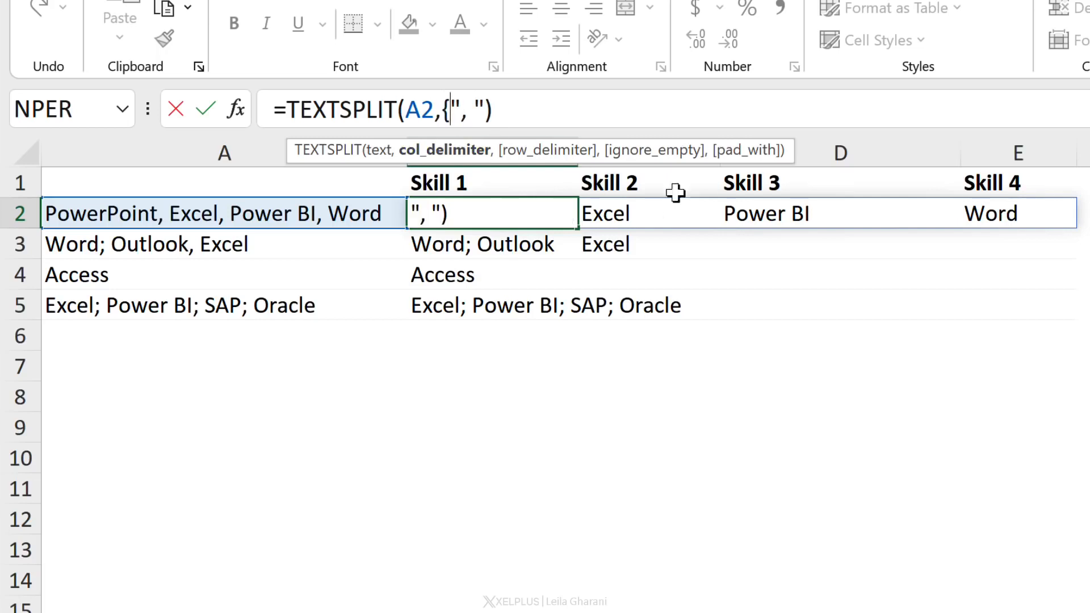
{"action": "left_click", "coordinate": [483, 109]}
{"action": "type", "text": "}"}
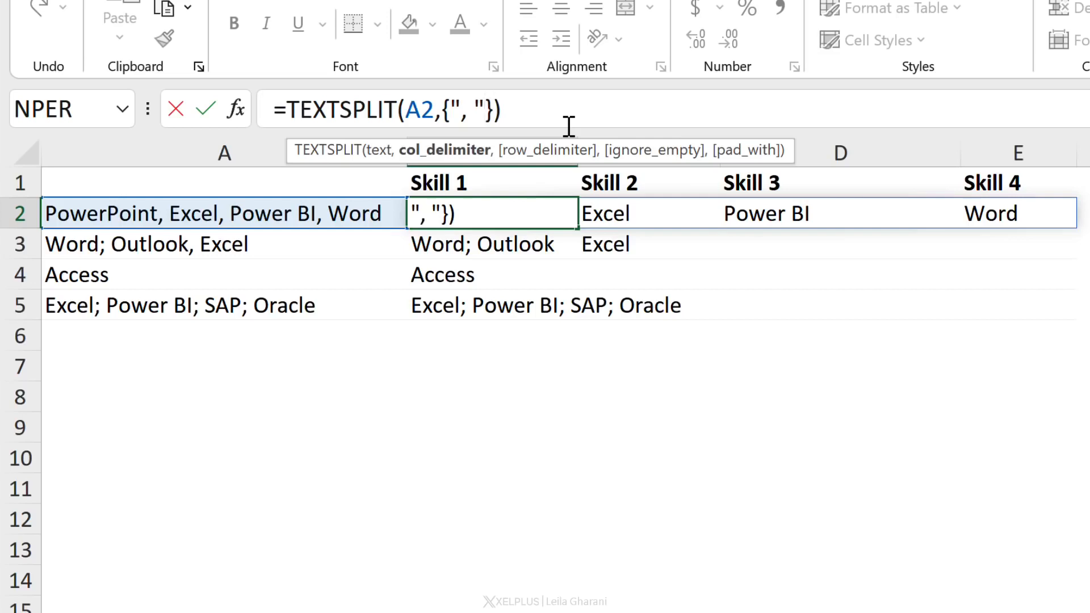
{"action": "type", "text": ","}
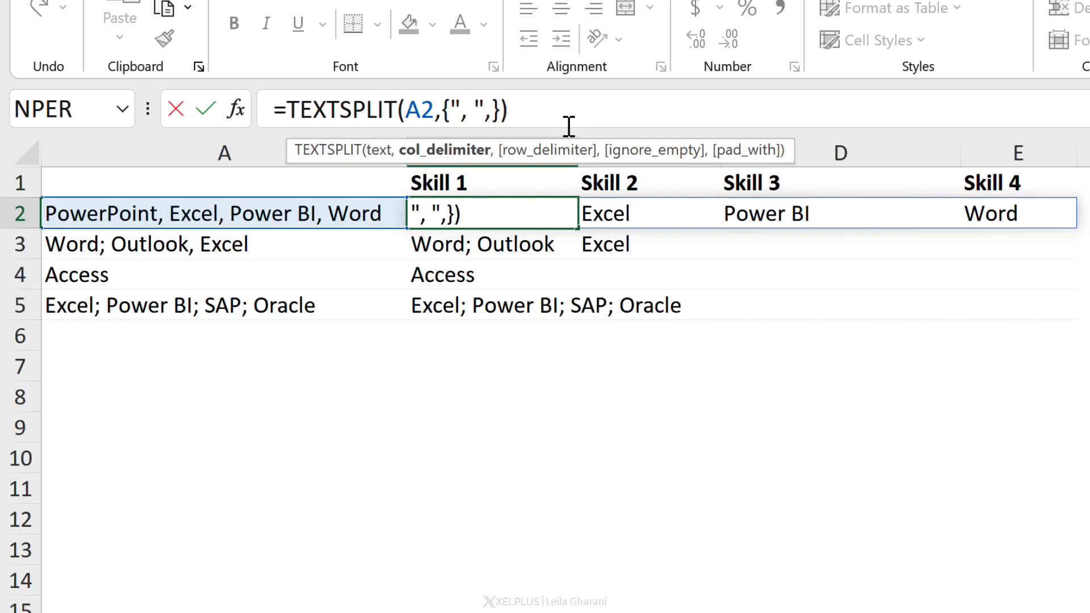
{"action": "type", "text": "\""}
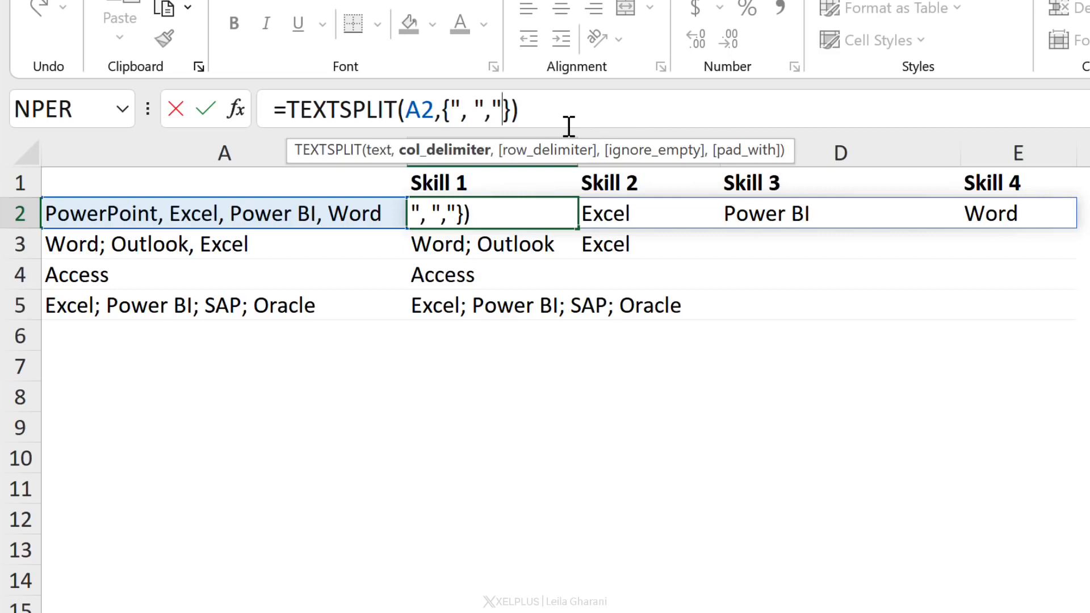
{"action": "type", "text": ";"}
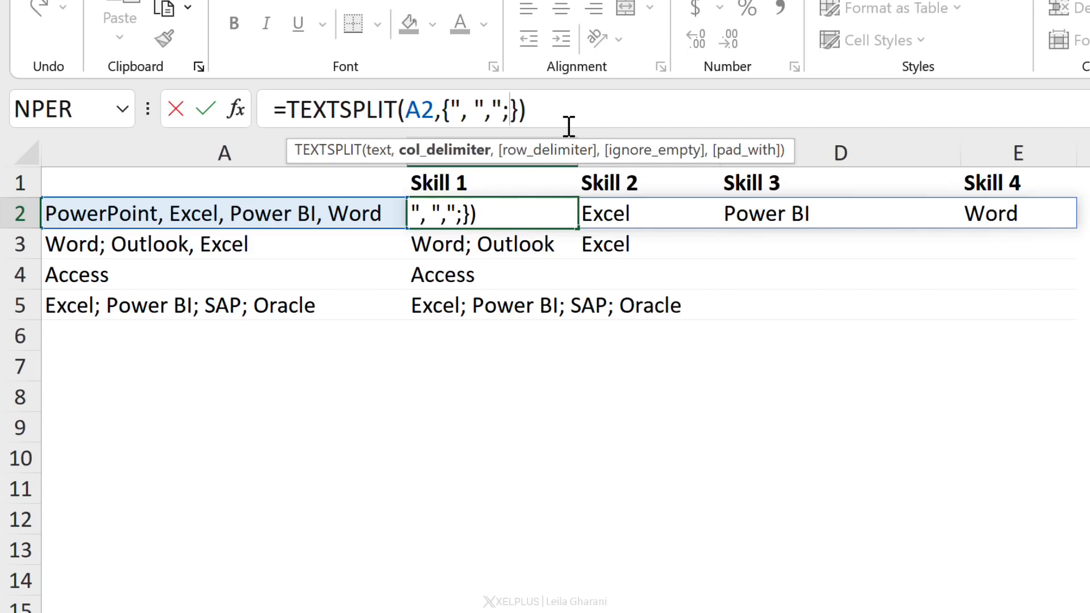
{"action": "type", "text": " \""}
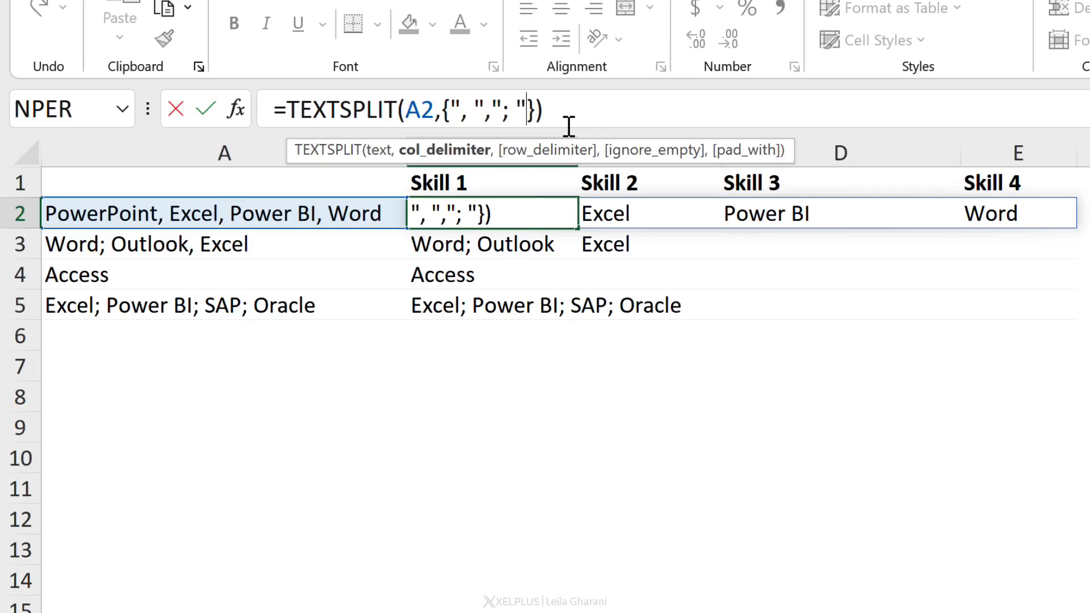
{"action": "type", "text": ",\""}
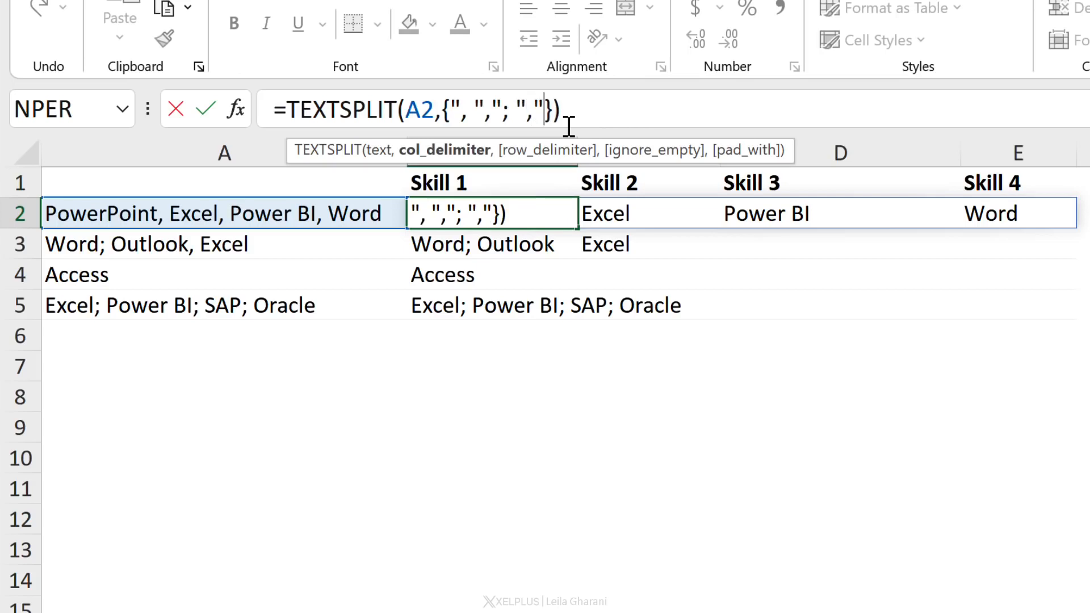
{"action": "type", "text": ": \""}
Add "; " and ": " as further delimiters inside B2's delimiter array, giving {", ","; ",": "}
{"action": "key", "text": "Return"}
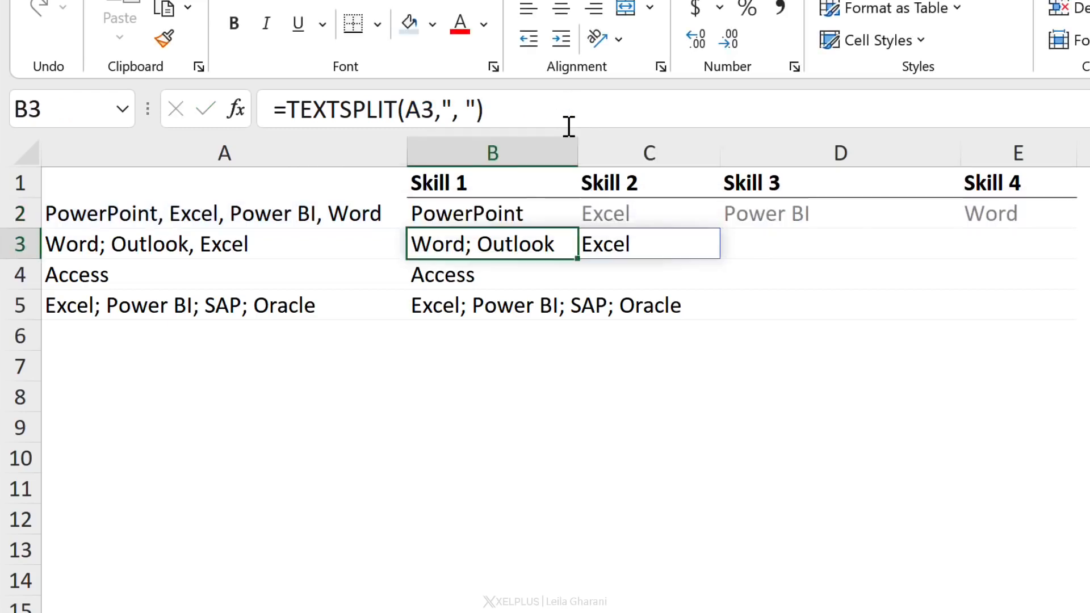
Fill B2's updated formula down to B5
{"action": "key", "text": "Up"}
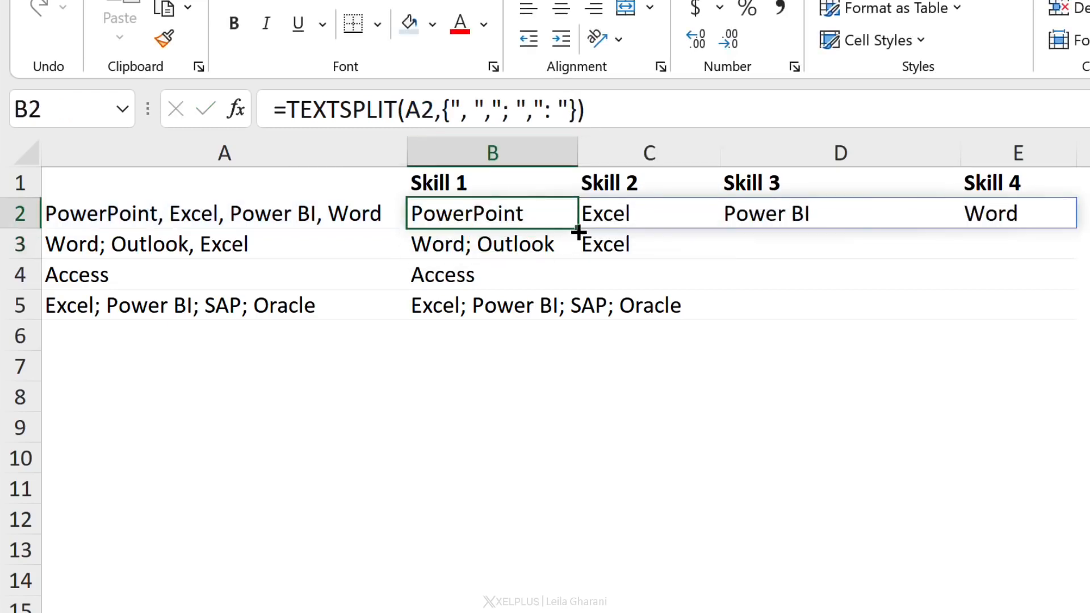
{"action": "left_click_drag", "start_coordinate": [577, 228], "coordinate": [565, 311]}
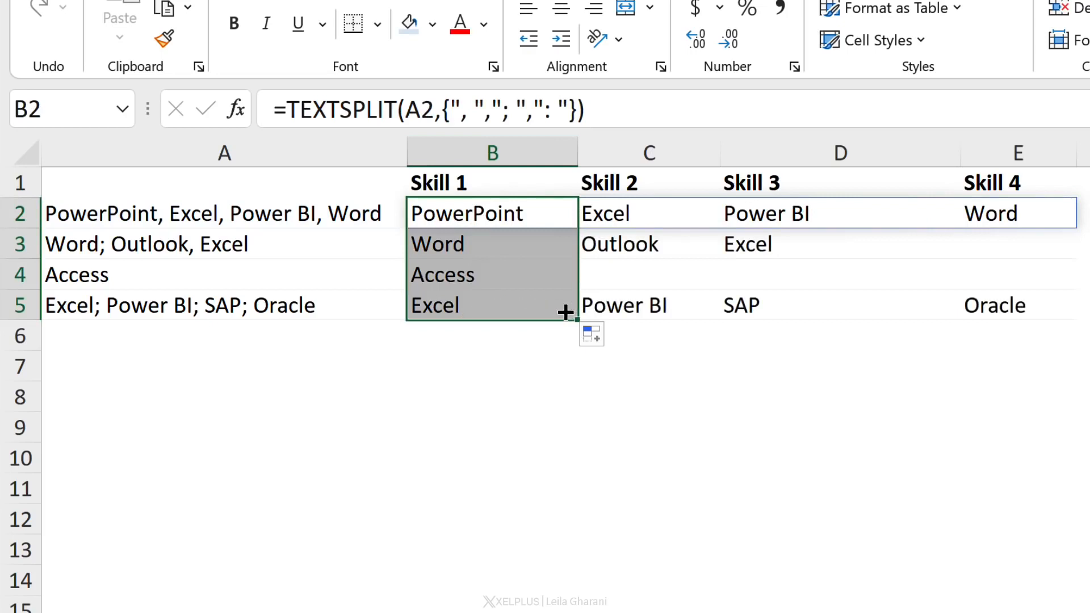
{"action": "left_click", "coordinate": [505, 250]}
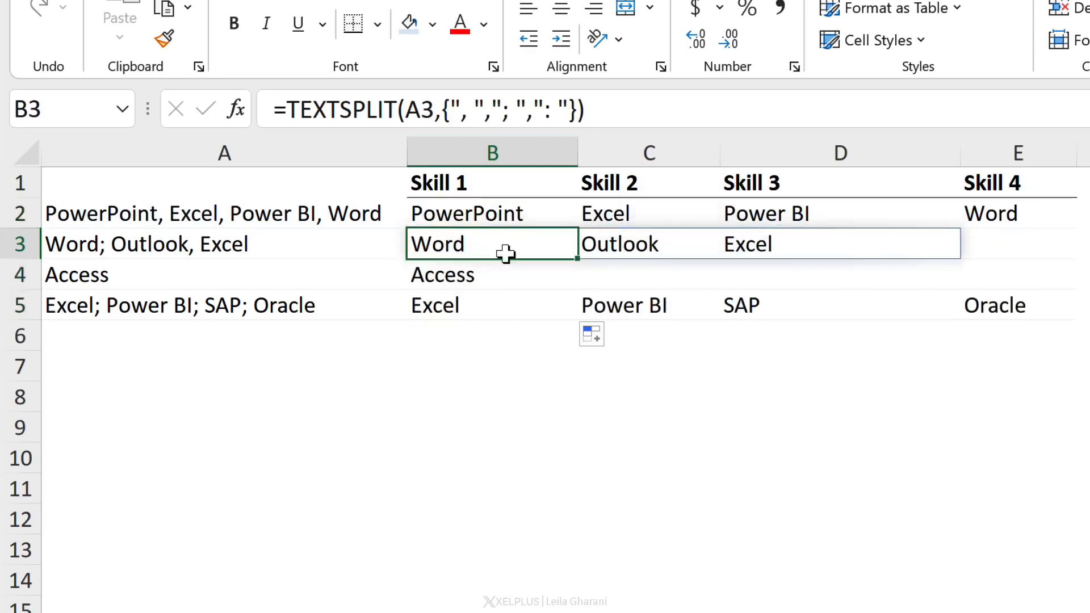
Append ": Excel" to the text in A4 so it reads "Access: Excel"
{"action": "left_click", "coordinate": [222, 250]}
{"action": "left_click", "coordinate": [232, 270]}
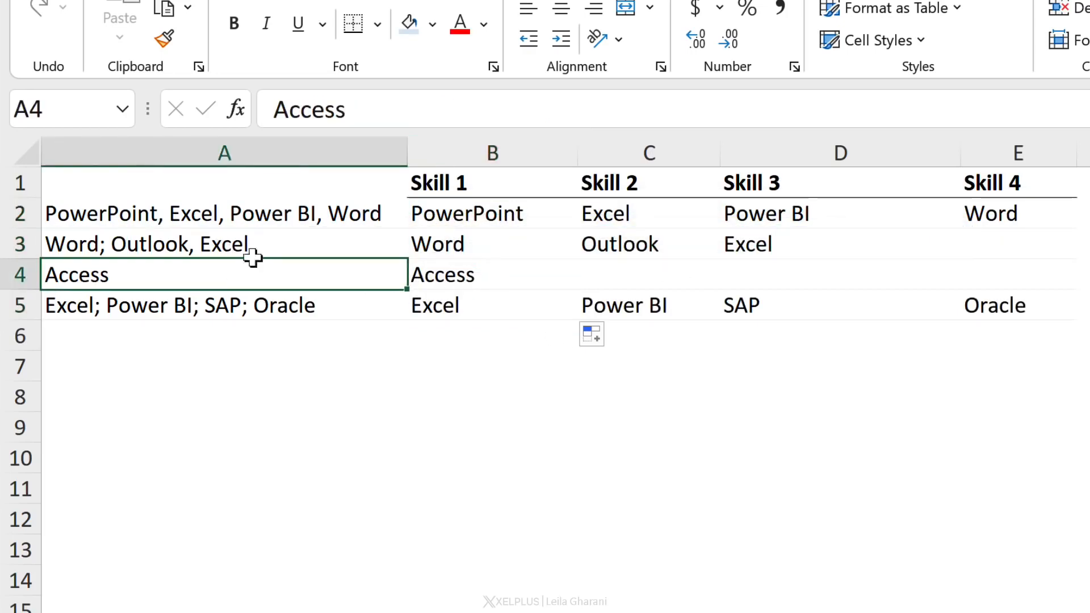
{"action": "left_click", "coordinate": [385, 110]}
{"action": "type", "text": ": "}
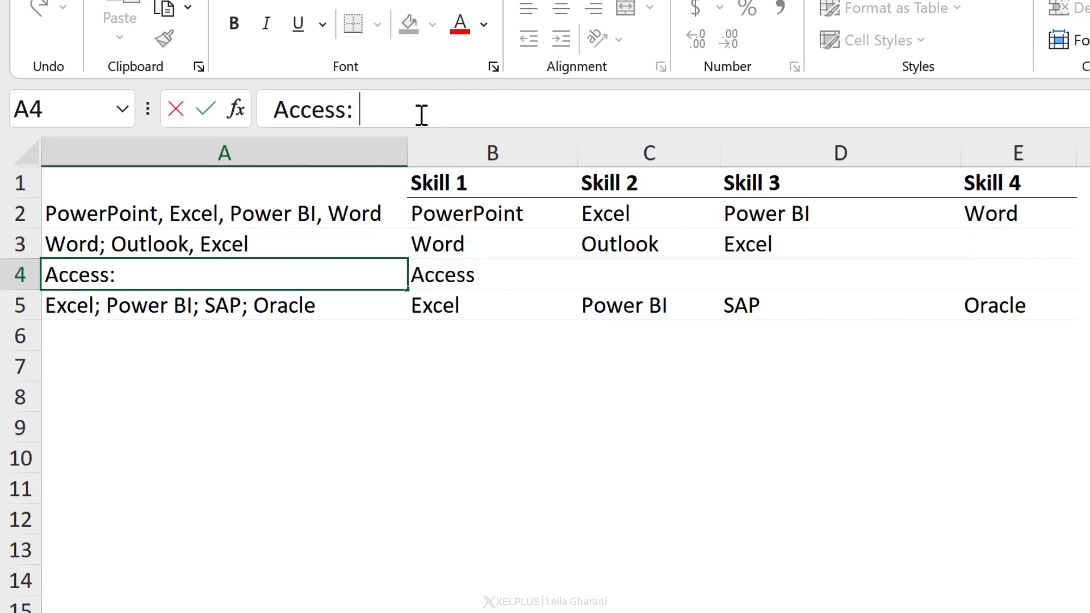
{"action": "type", "text": "Excel"}
{"action": "key", "text": "Return"}
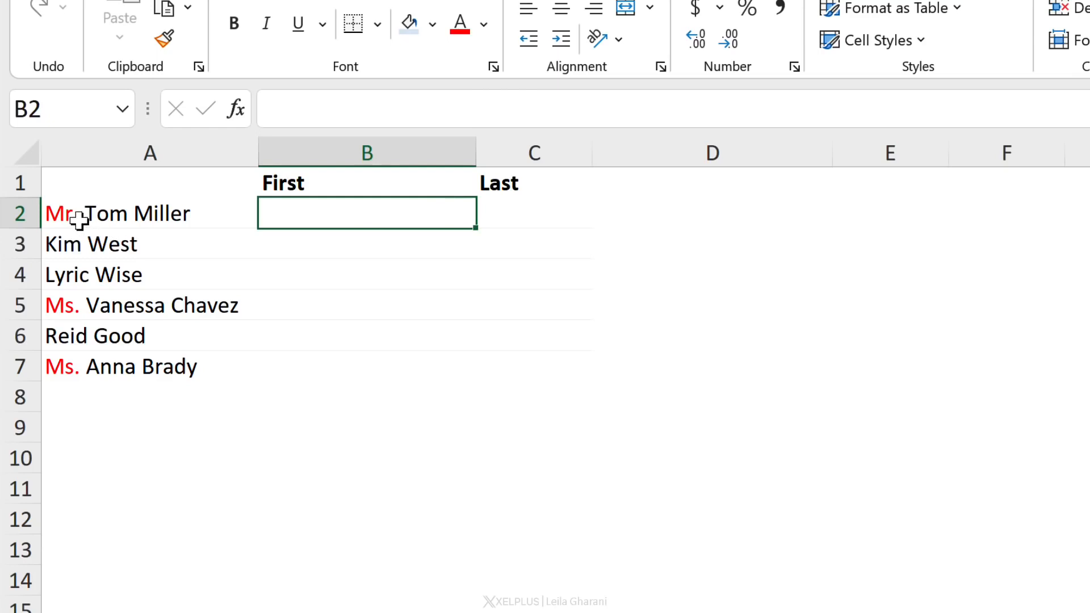
On the names sheet, enter =TEXTSPLIT(A2," ") in B2 to split the full name at spaces
{"action": "type", "text": "=tex"}
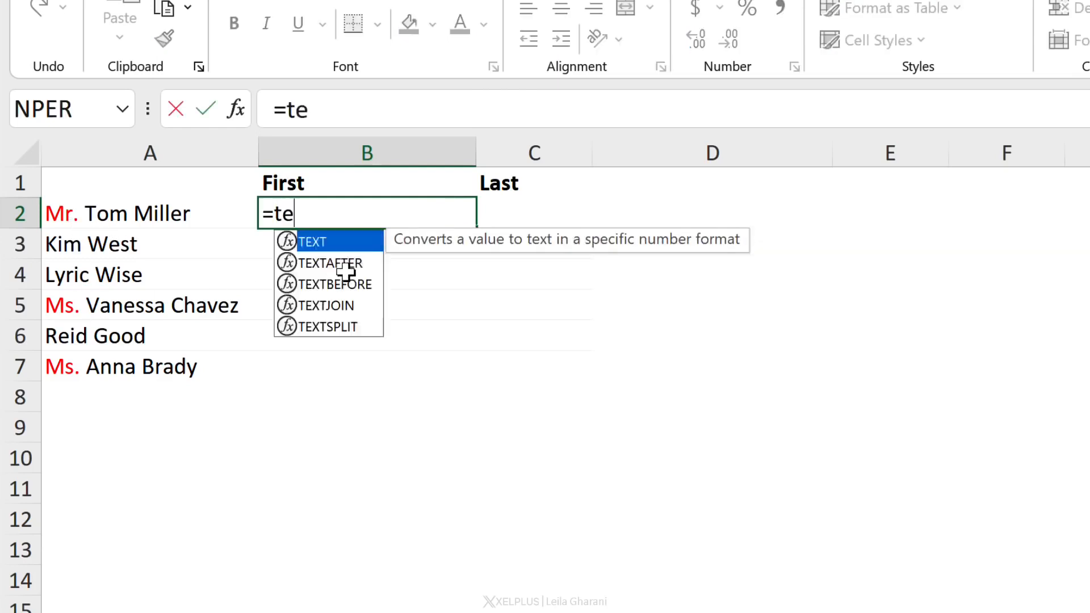
{"action": "key", "text": "Down"}
{"action": "key", "text": "Down"}
{"action": "key", "text": "Down"}
{"action": "key", "text": "Down"}
{"action": "key", "text": "Tab"}
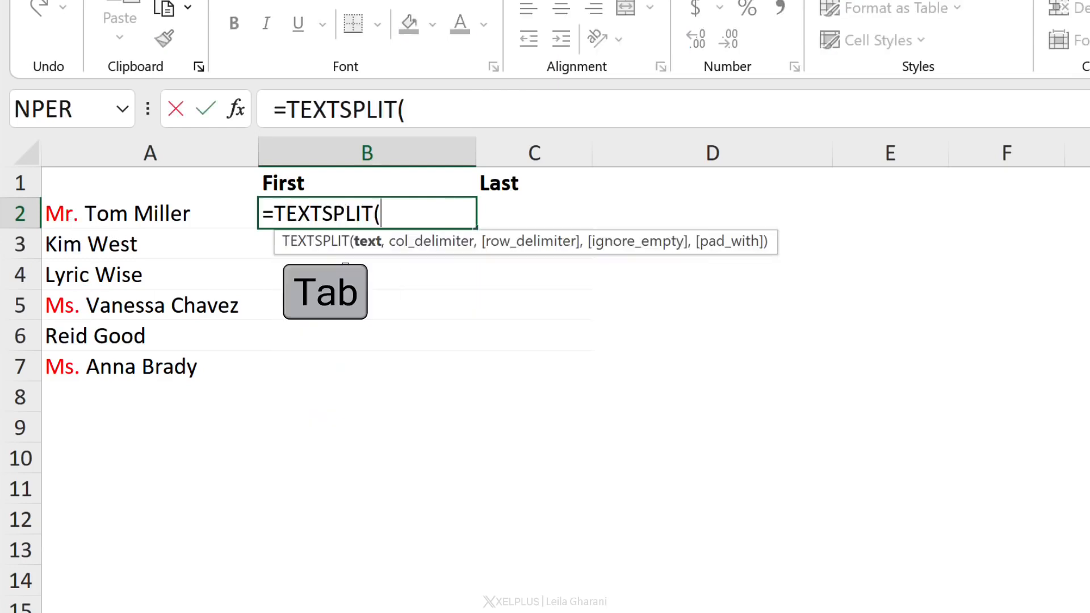
{"action": "left_click", "coordinate": [111, 220]}
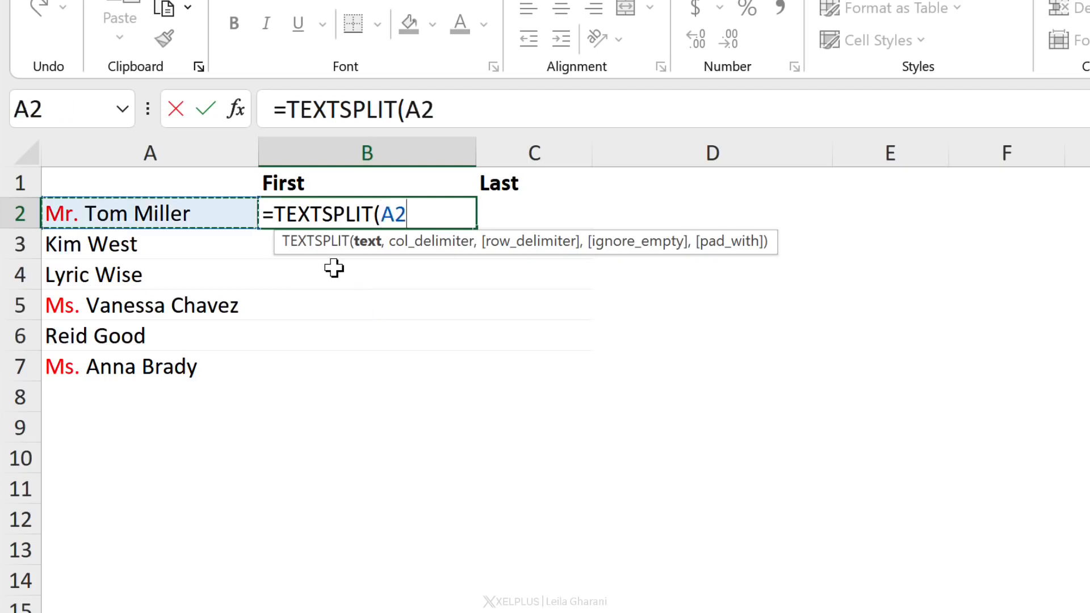
{"action": "type", "text": ","}
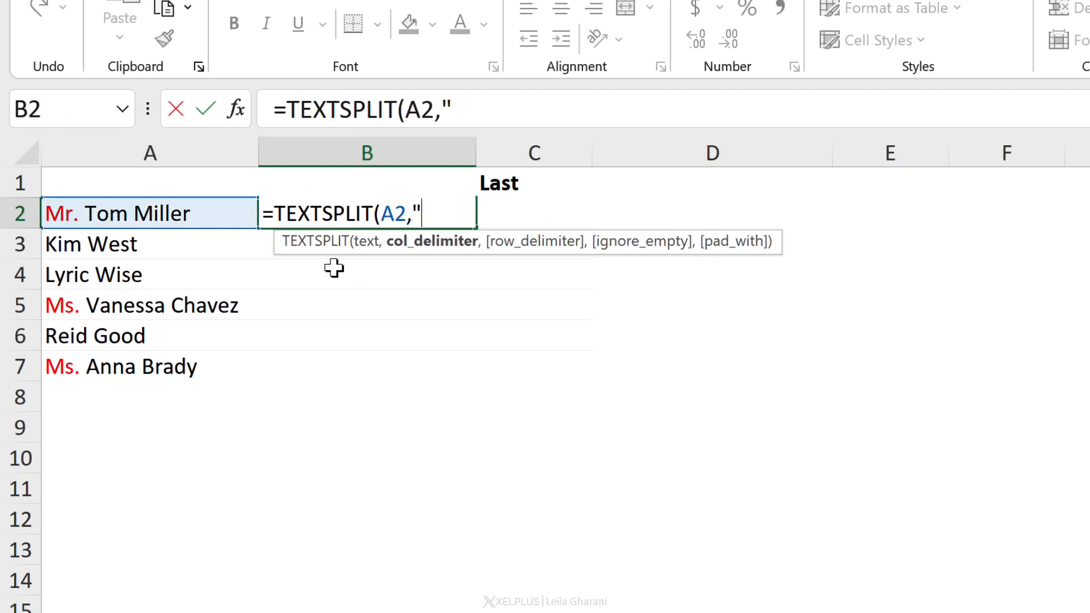
{"action": "type", "text": "\" \")"}
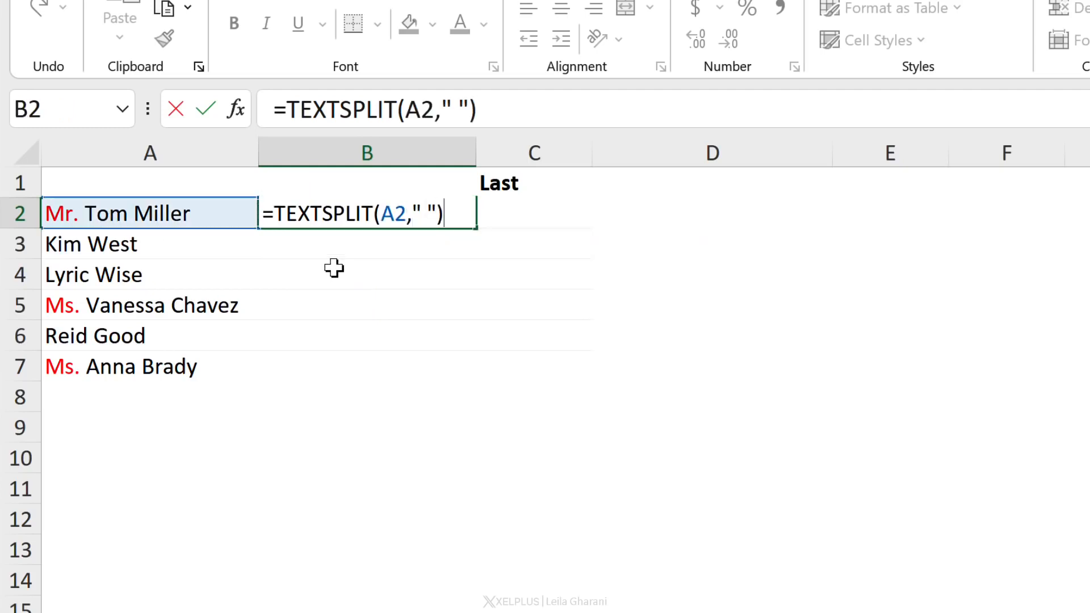
{"action": "key", "text": "Return"}
Fill B2's TEXTSPLIT formula down to B7
{"action": "key", "text": "Up"}
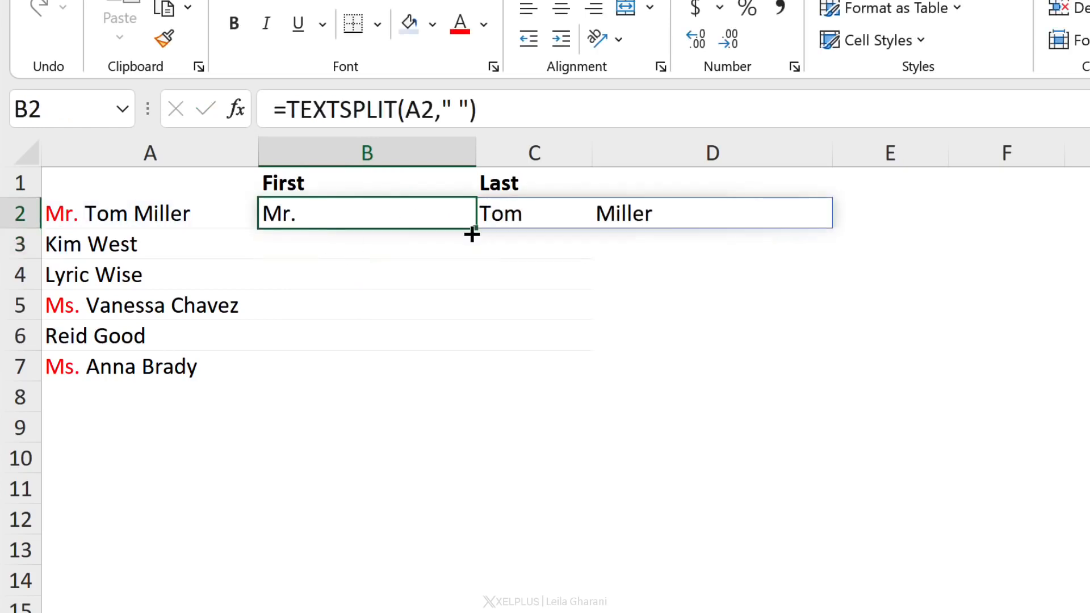
{"action": "left_click_drag", "start_coordinate": [476, 277], "coordinate": [454, 391]}
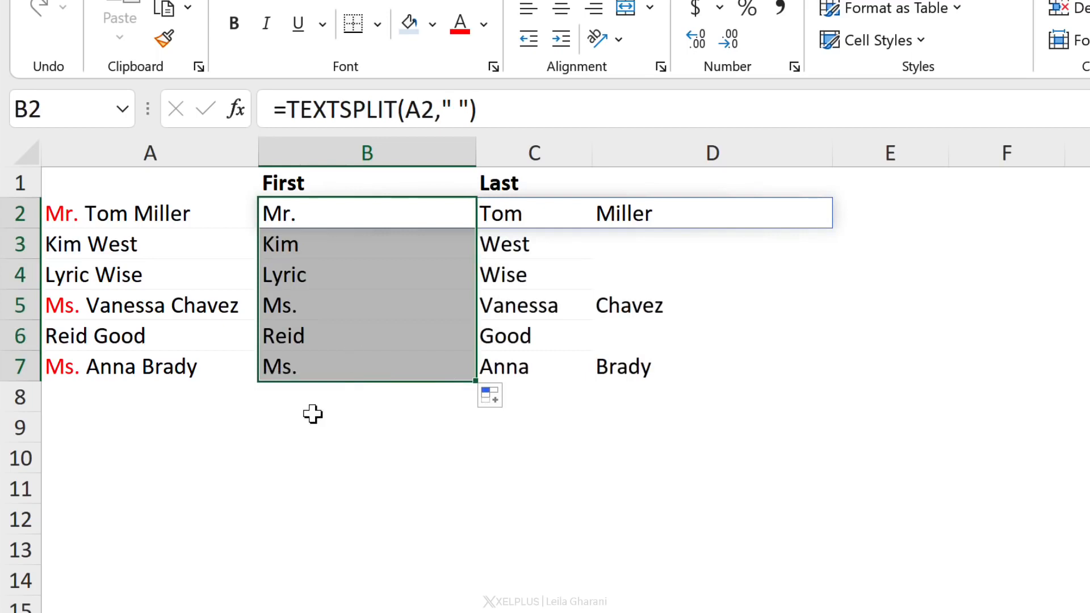
{"action": "left_click", "coordinate": [309, 221]}
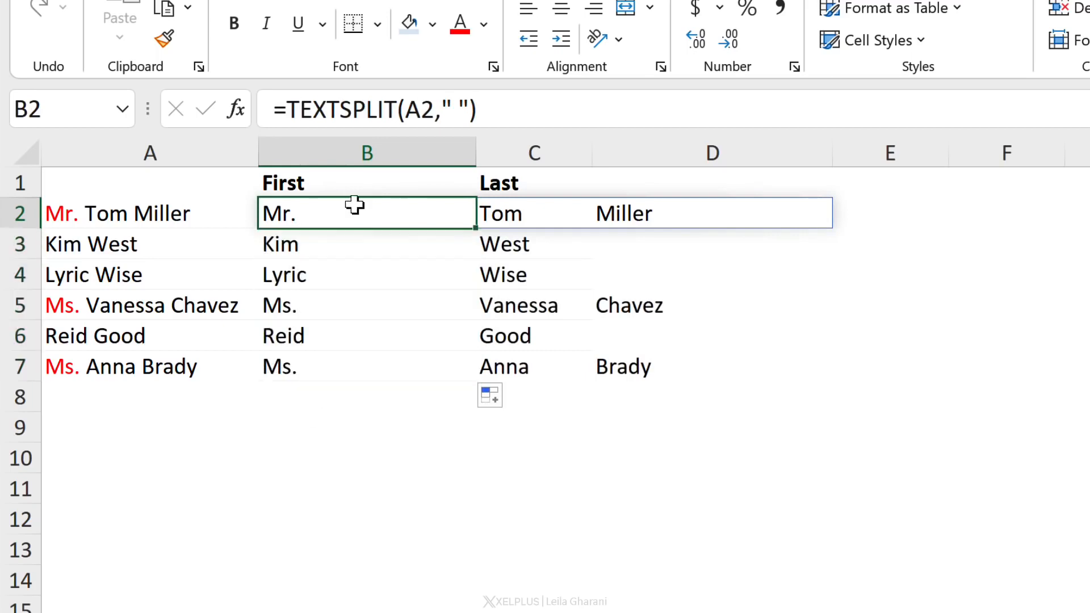
Change B2's delimiter to the array {" ","Mr. ","Ms. "} to split off the titles
{"action": "left_click", "coordinate": [442, 113]}
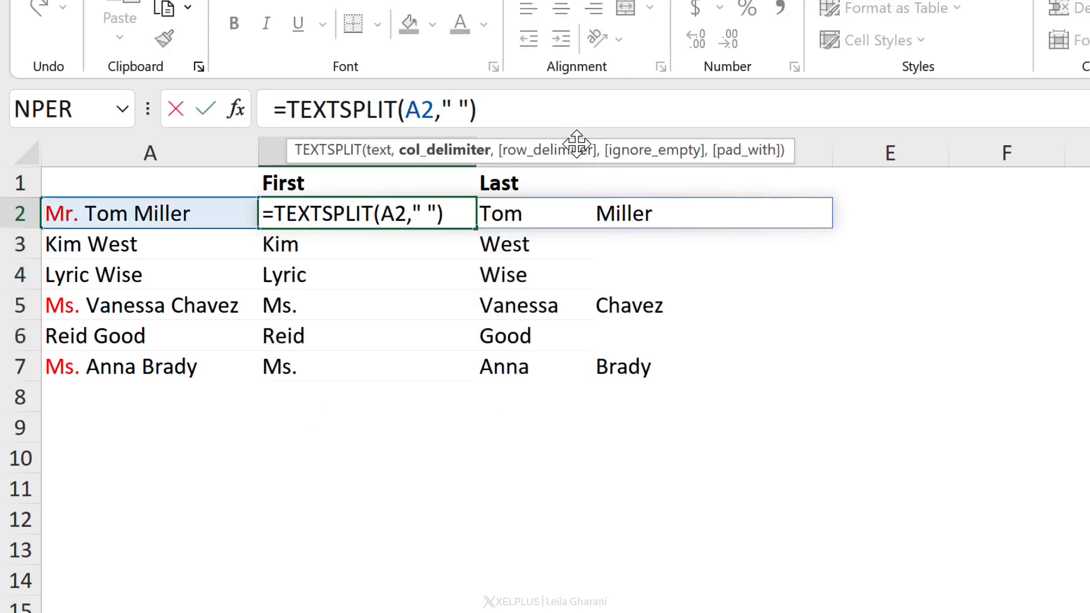
{"action": "type", "text": "{"}
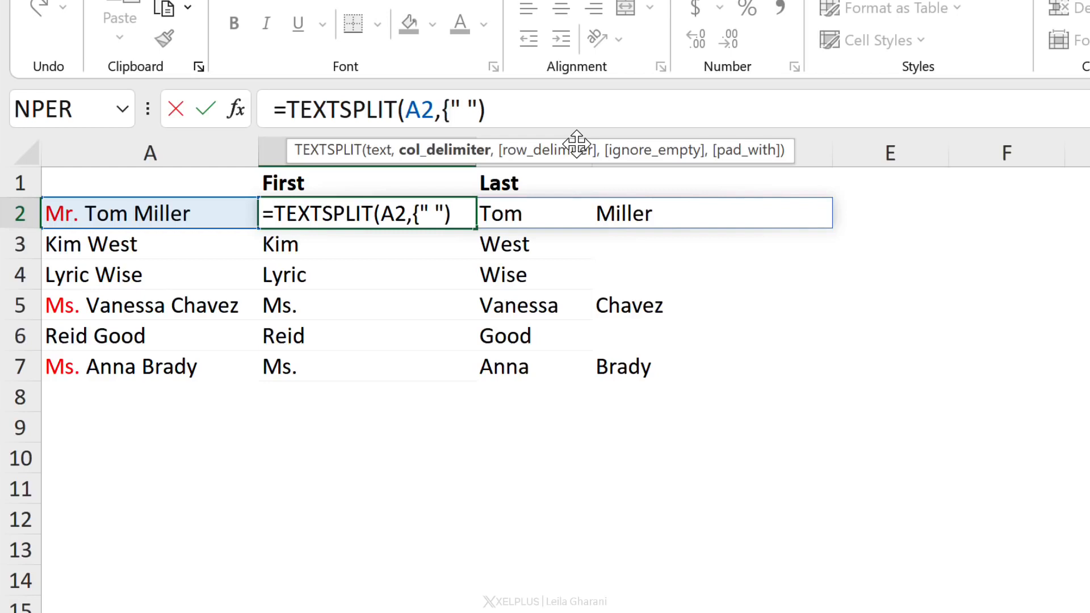
{"action": "type", "text": ",\"Mr. "}
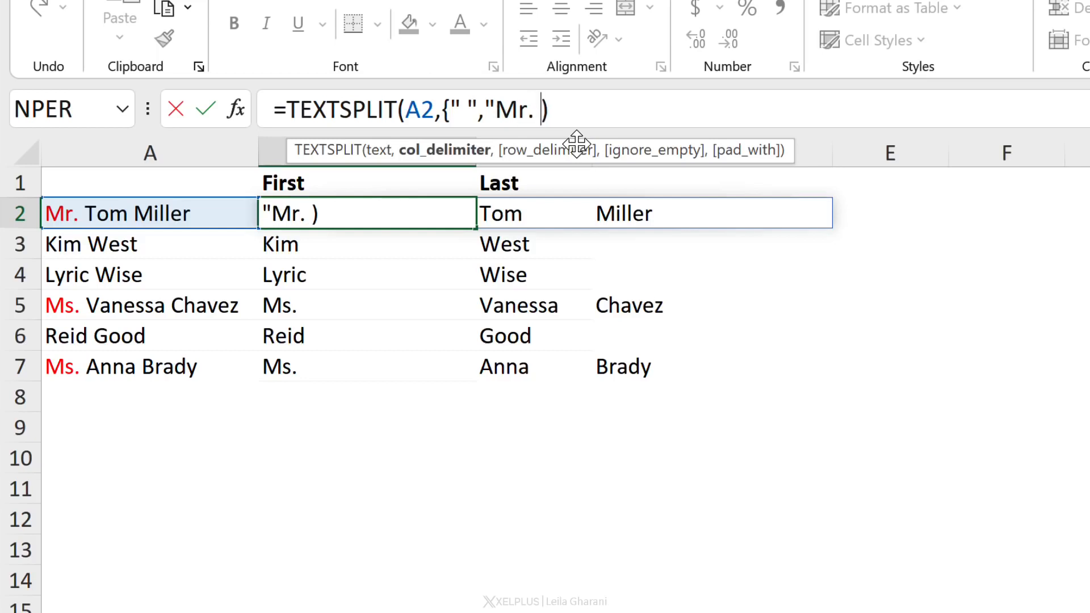
{"action": "type", "text": "\", \""}
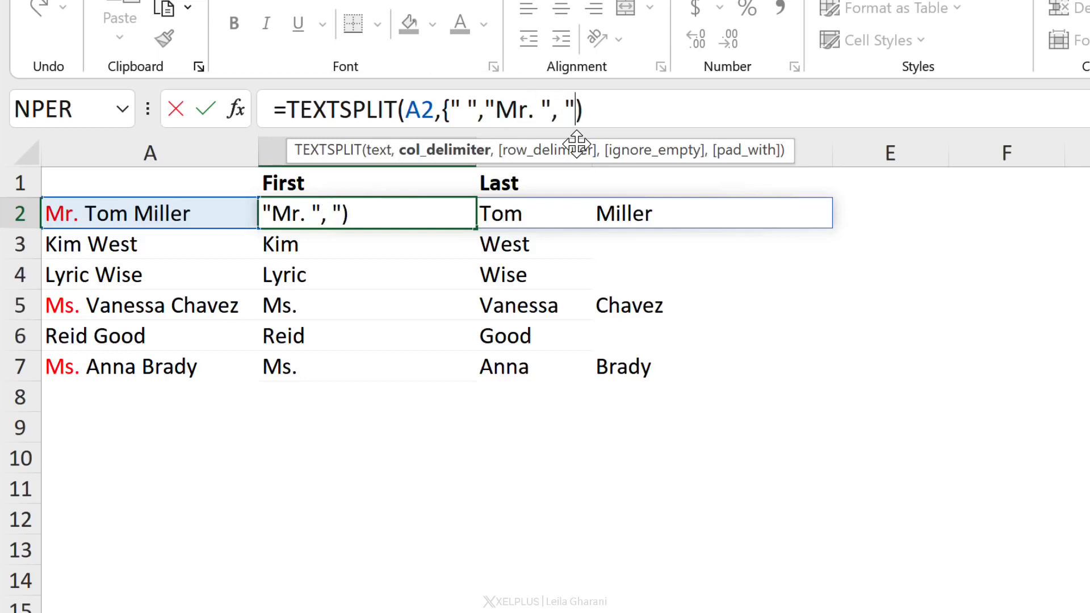
{"action": "type", "text": "Ms. "}
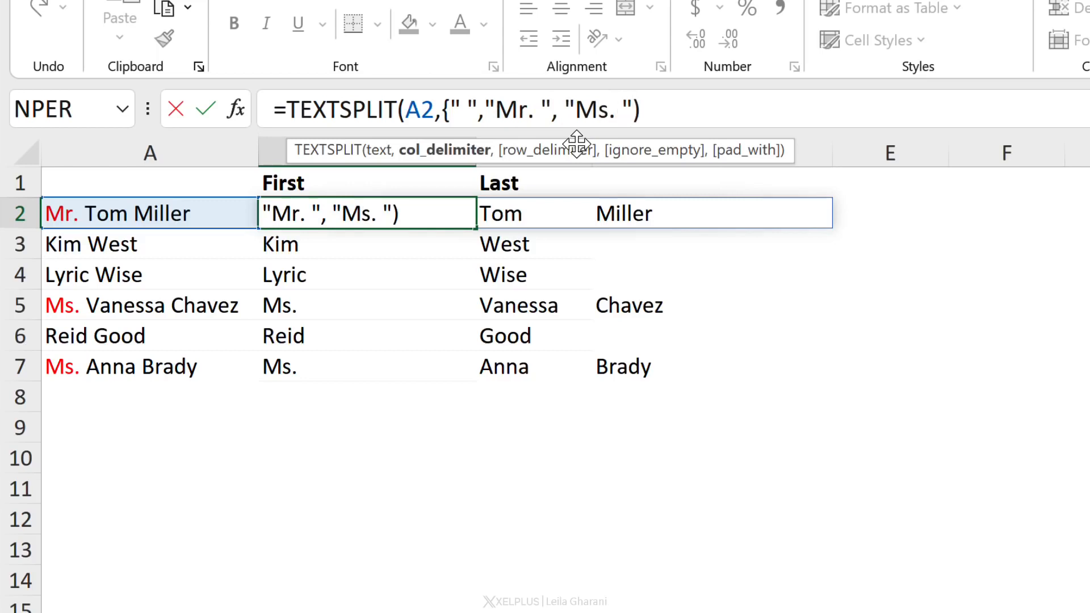
{"action": "type", "text": "\"})"}
{"action": "key", "text": "Return"}
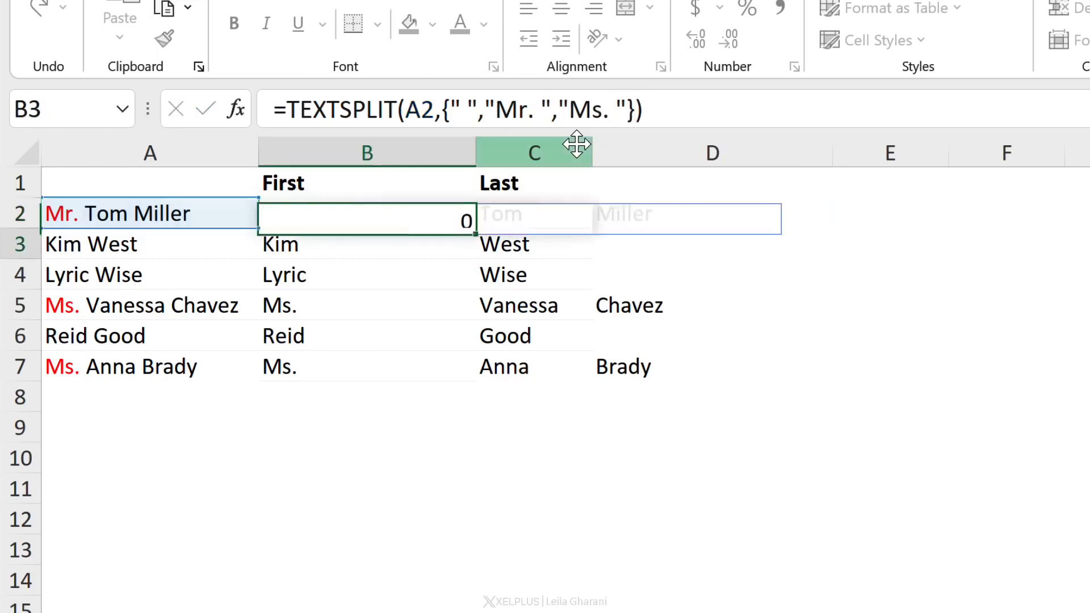
Fill the new formula from B2 down to B7 and check the split results in each row
{"action": "key", "text": "Up"}
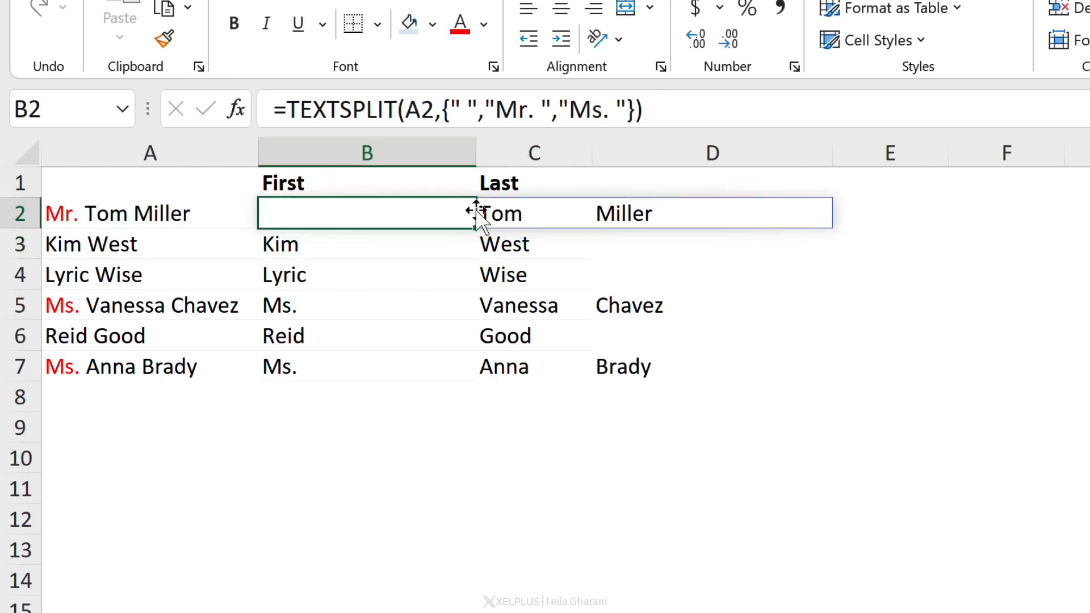
{"action": "left_click_drag", "start_coordinate": [475, 228], "coordinate": [452, 377]}
{"action": "double_click", "coordinate": [452, 376]}
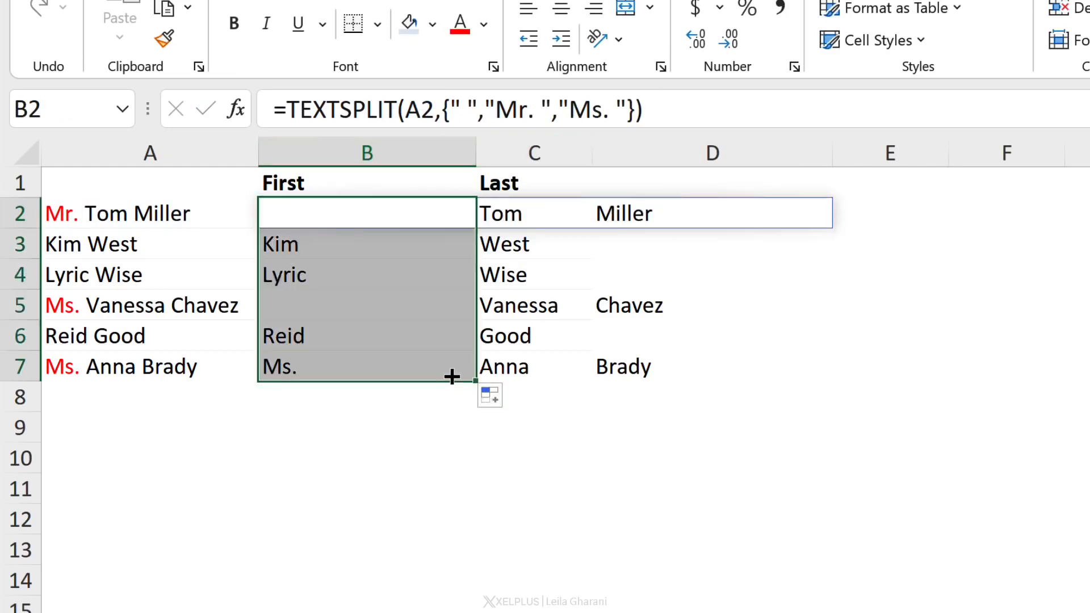
{"action": "left_click", "coordinate": [338, 310]}
{"action": "left_click", "coordinate": [330, 359]}
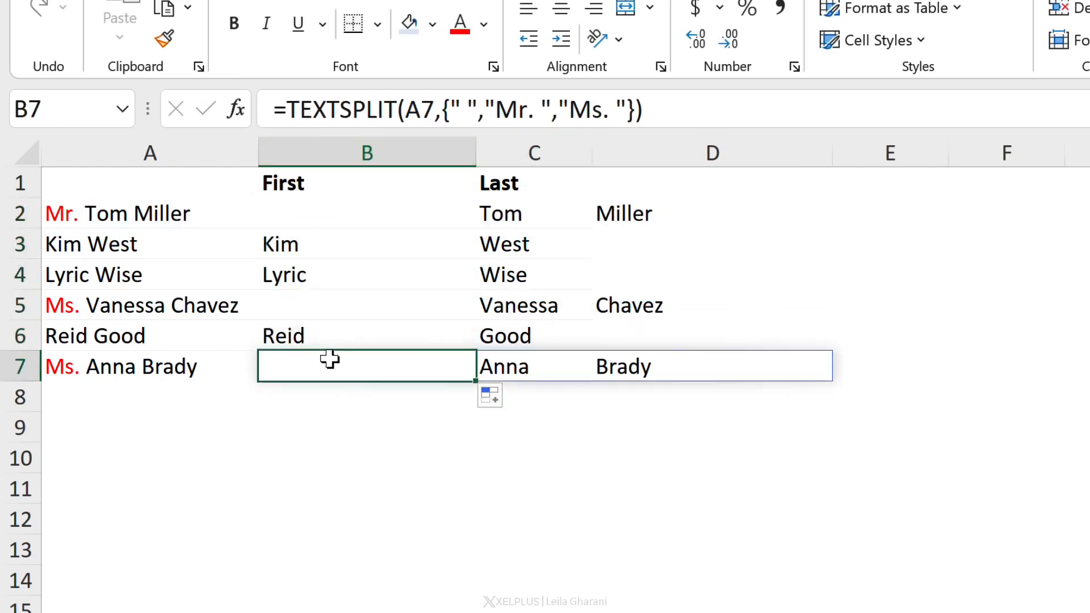
{"action": "left_click", "coordinate": [311, 216]}
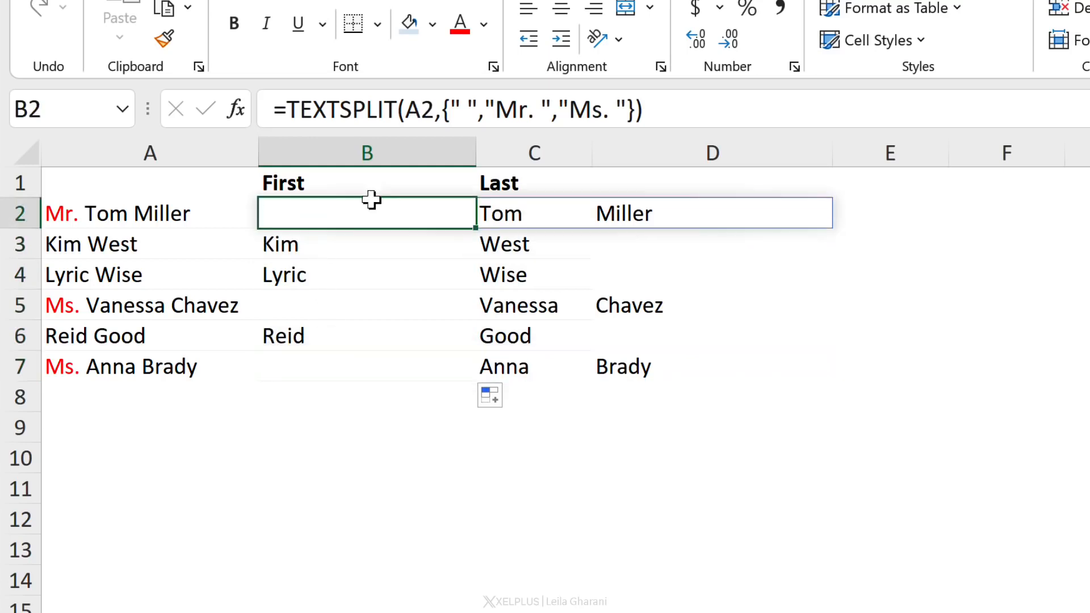
Add TRUE as B2's ignore_empty argument, skipping row_delimiter, so empty splits from titles are ignored
{"action": "left_click", "coordinate": [633, 111]}
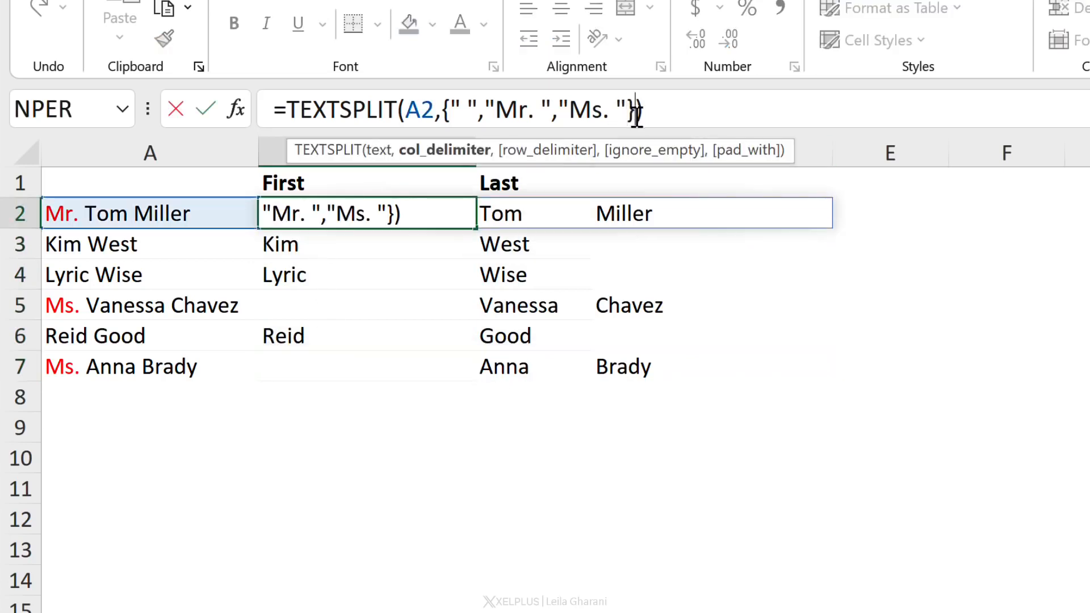
{"action": "type", "text": ",f"}
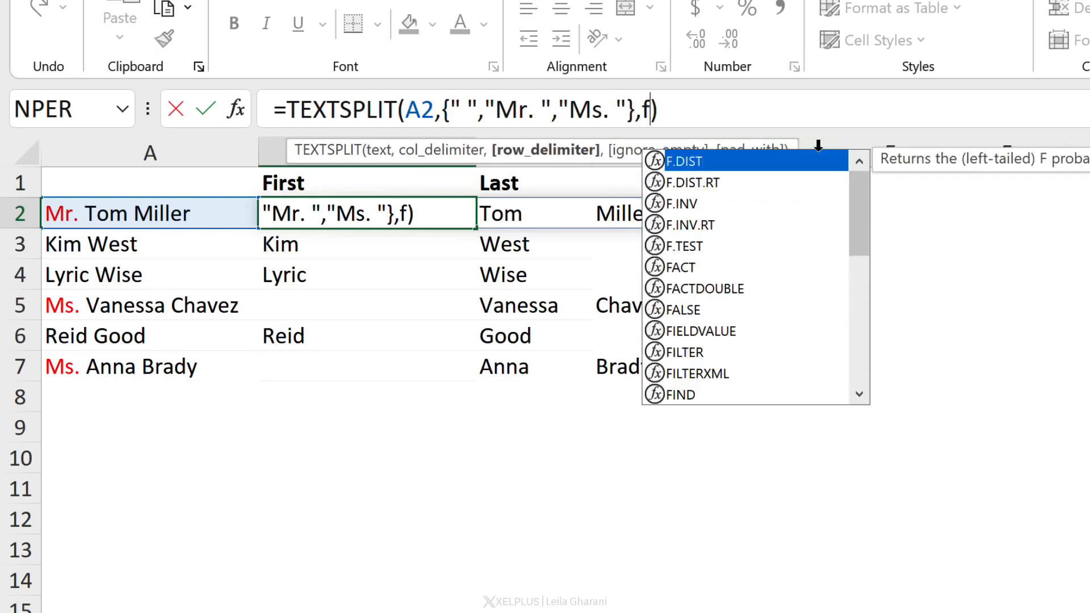
{"action": "key", "text": "BackSpace"}
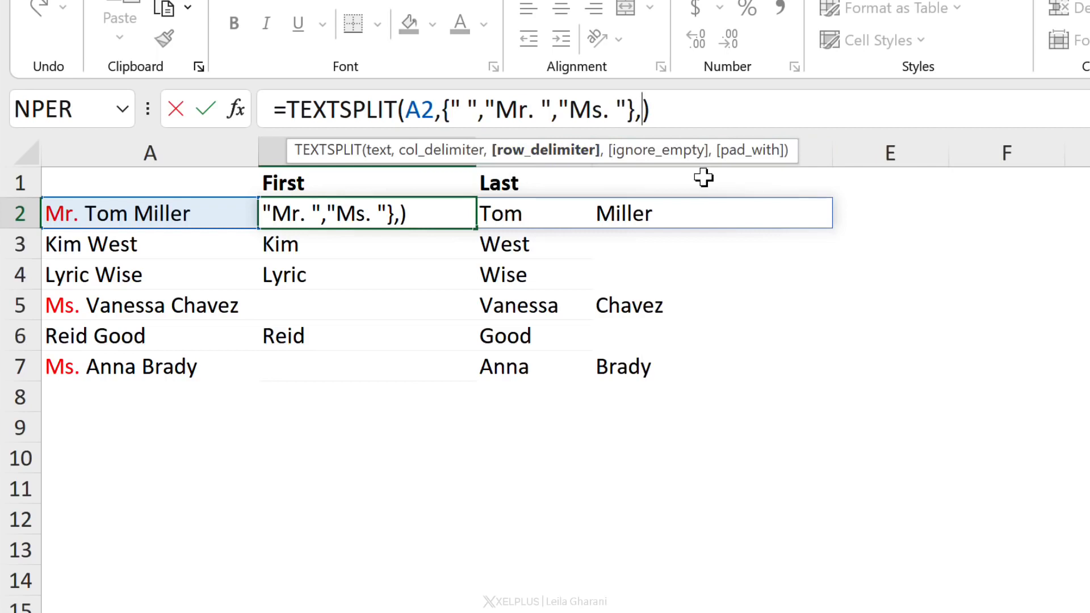
{"action": "type", "text": ","}
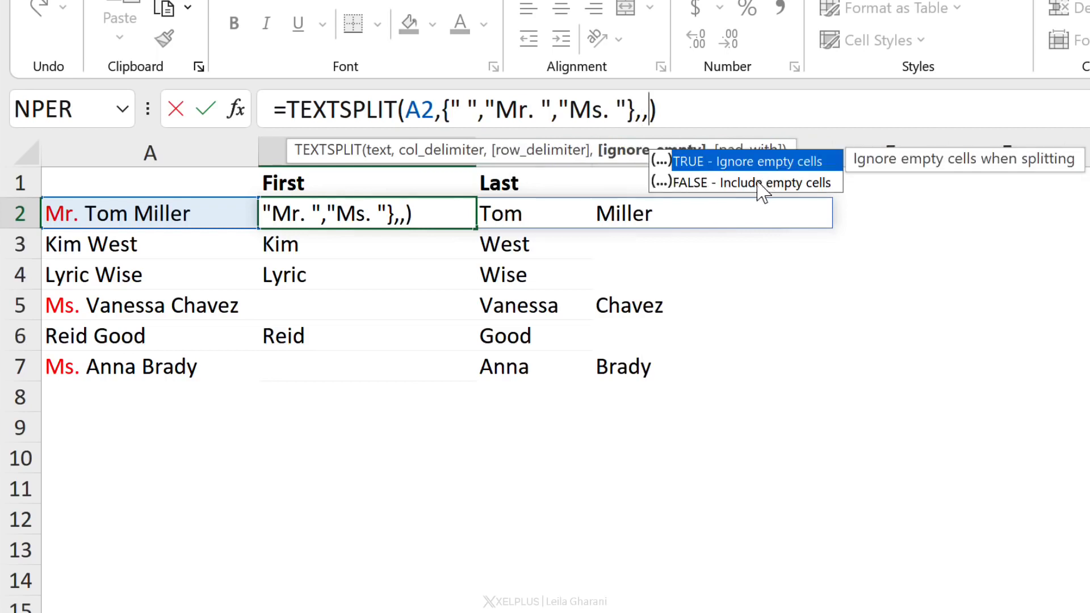
{"action": "double_click", "coordinate": [771, 160]}
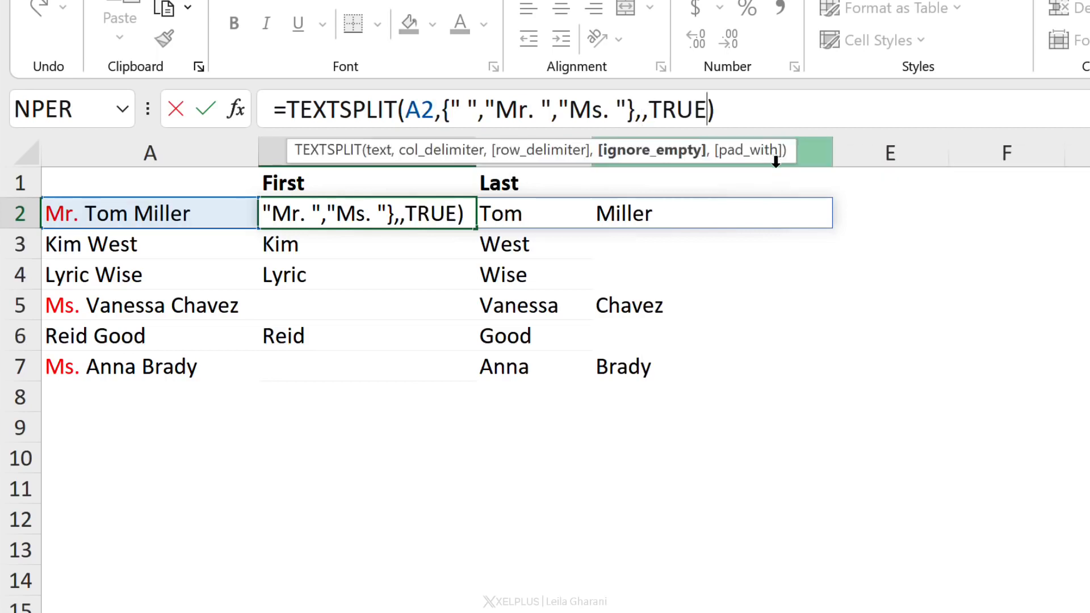
{"action": "key", "text": "Return"}
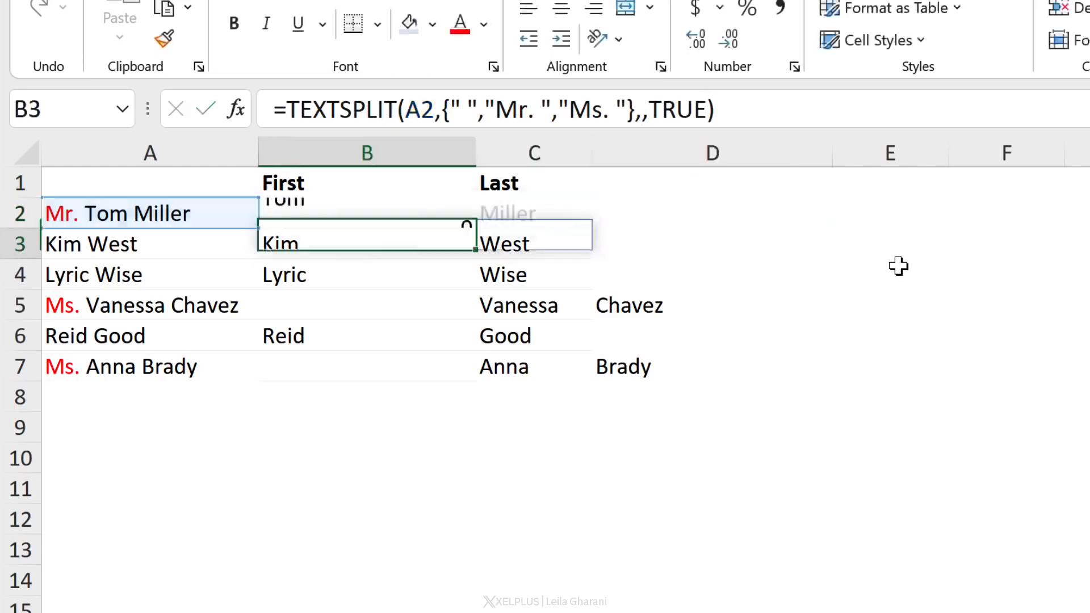
Fill the updated B2 formula down to B7
{"action": "left_click", "coordinate": [457, 224]}
{"action": "left_click_drag", "start_coordinate": [473, 228], "coordinate": [451, 392]}
{"action": "left_click", "coordinate": [343, 438]}
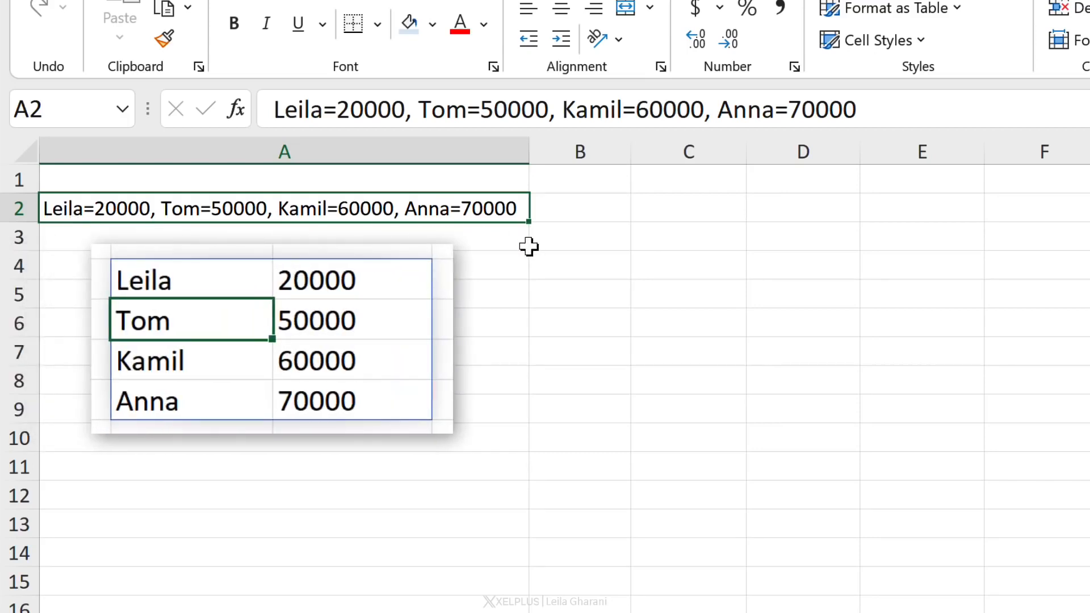
In C2, enter =TEXTSPLIT(A2,"=",", ") to split the name=value pairs into columns and rows
{"action": "left_click", "coordinate": [681, 216]}
{"action": "type", "text": "=text"}
{"action": "key", "text": "Down"}
{"action": "key", "text": "Down"}
{"action": "key", "text": "Down"}
{"action": "key", "text": "Down"}
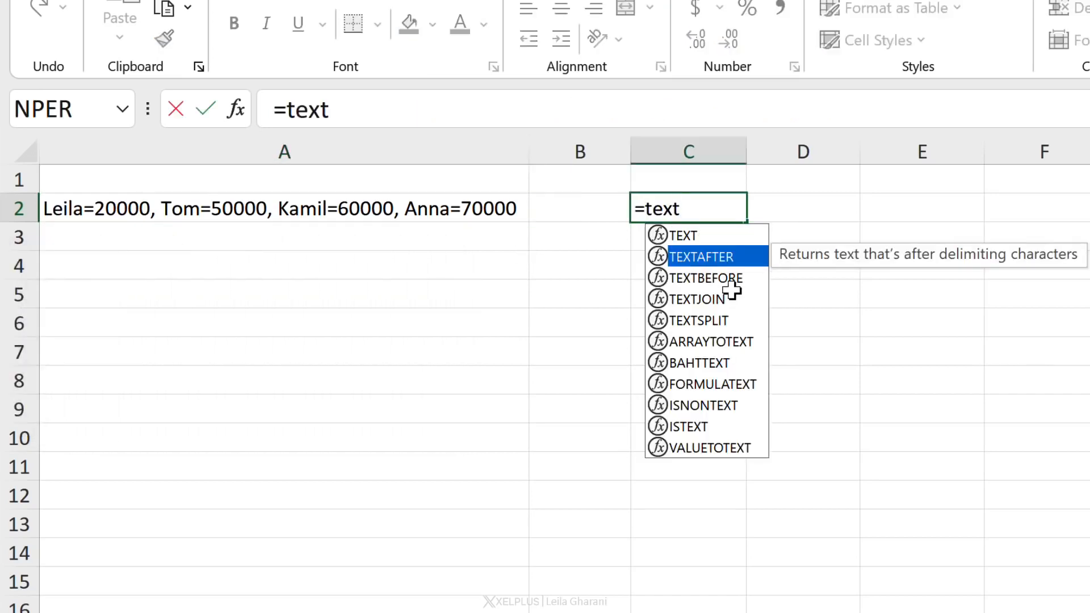
{"action": "key", "text": "Tab"}
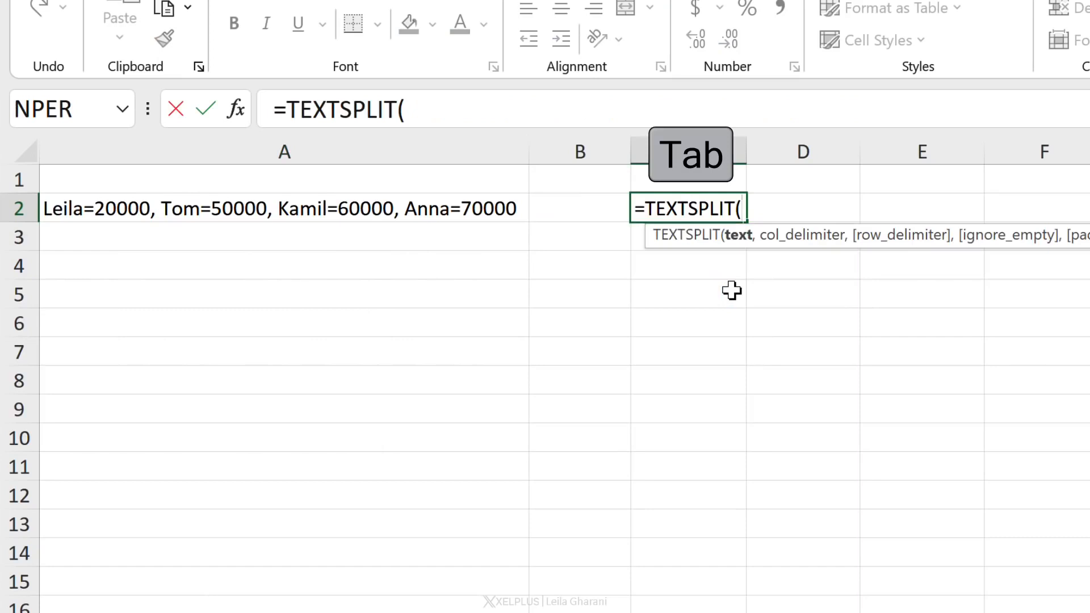
{"action": "left_click", "coordinate": [457, 219]}
{"action": "type", "text": ","}
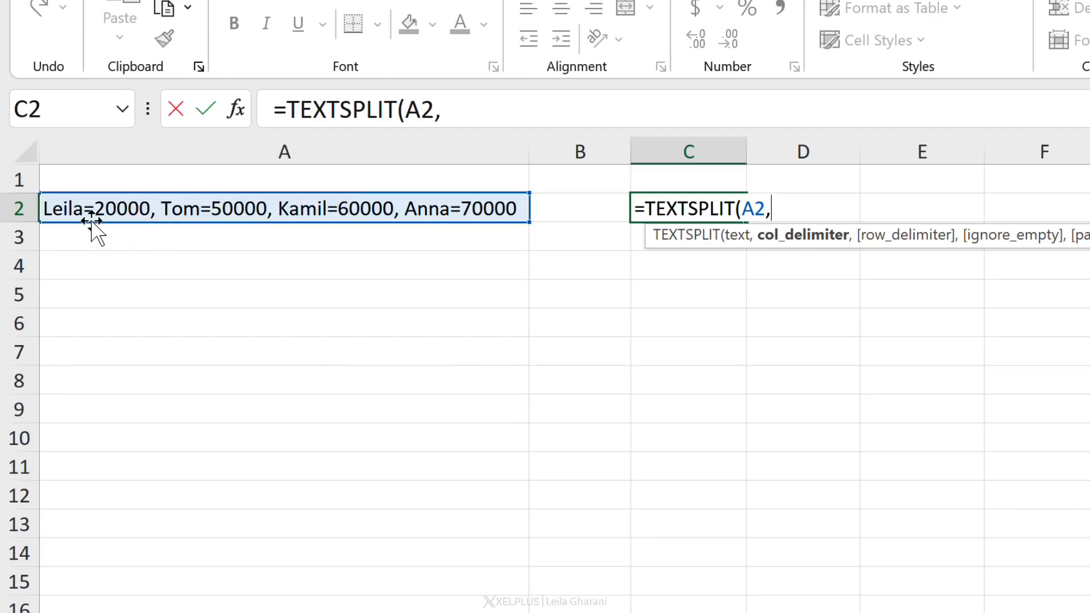
{"action": "left_click", "coordinate": [477, 113]}
{"action": "type", "text": "\""}
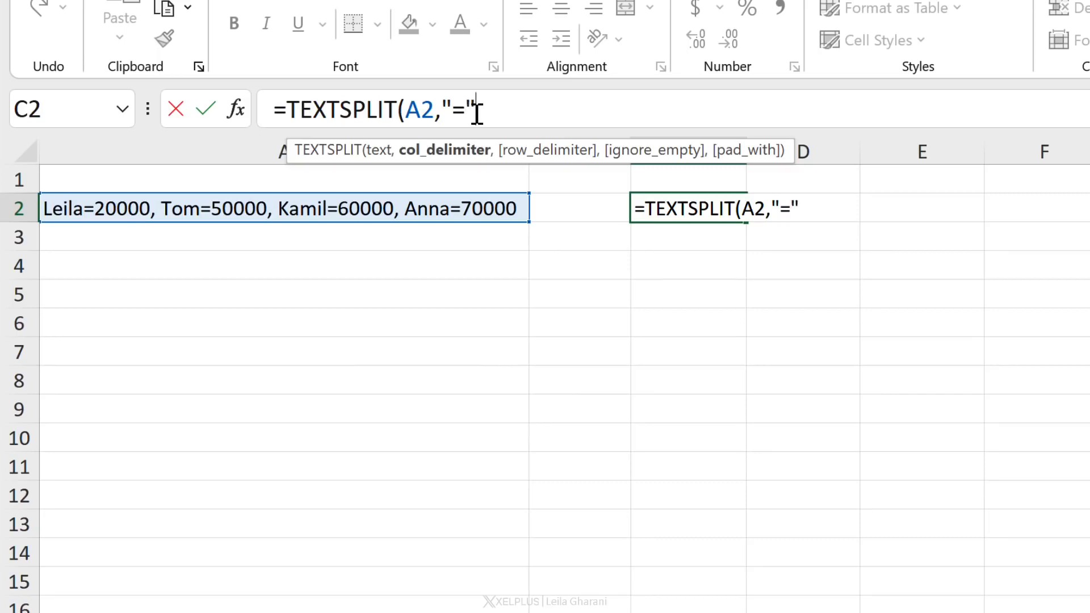
{"action": "type", "text": "=\",\","}
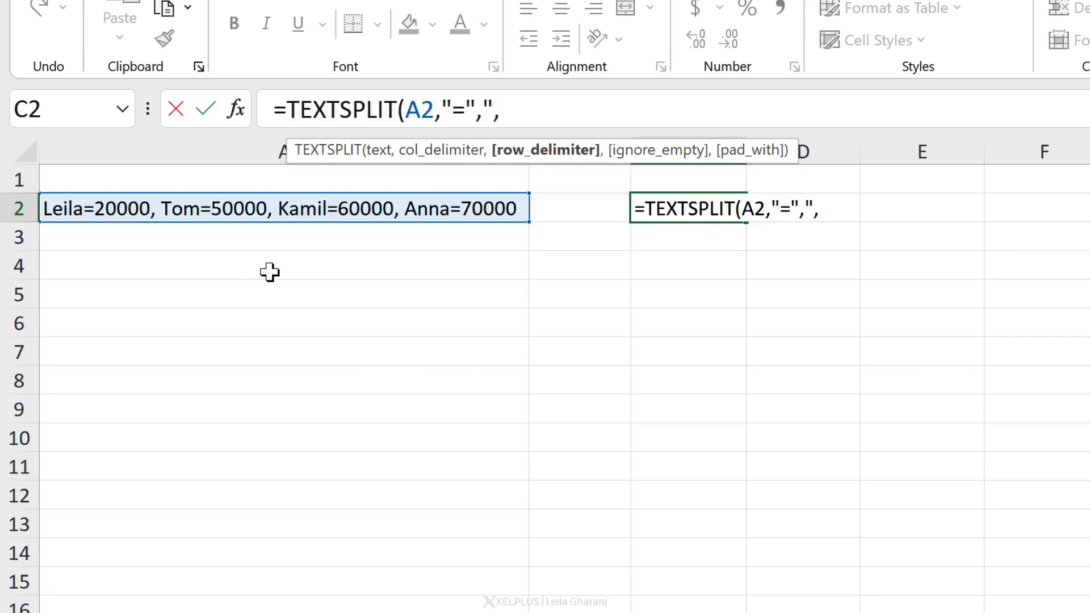
{"action": "type", "text": "\")"}
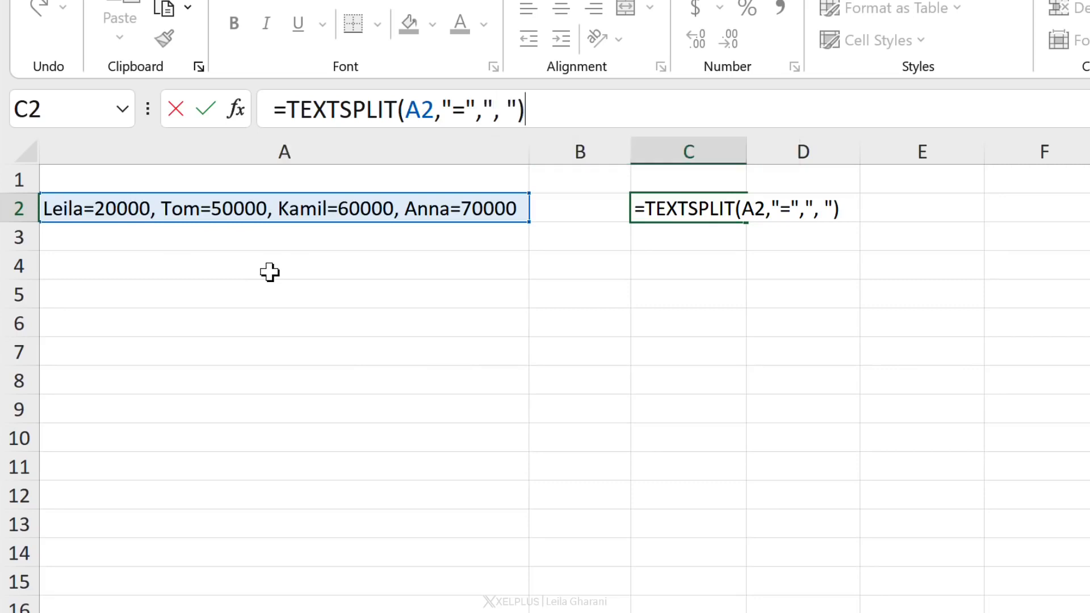
{"action": "key", "text": "Return"}
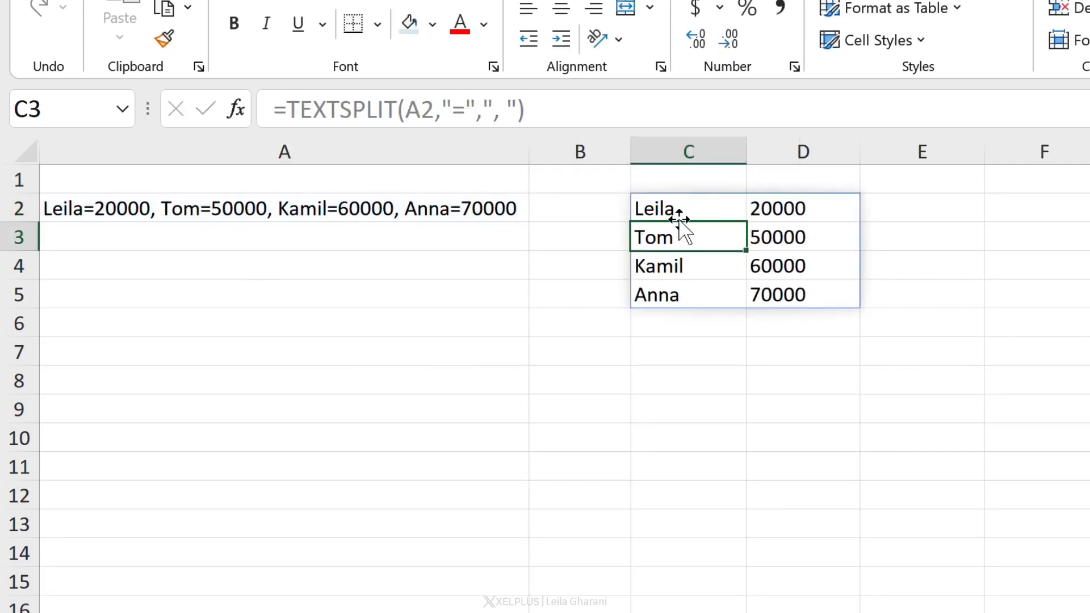
Inspect the spilled name and value cells around C2:D5
{"action": "left_click", "coordinate": [718, 204]}
{"action": "left_click", "coordinate": [767, 207]}
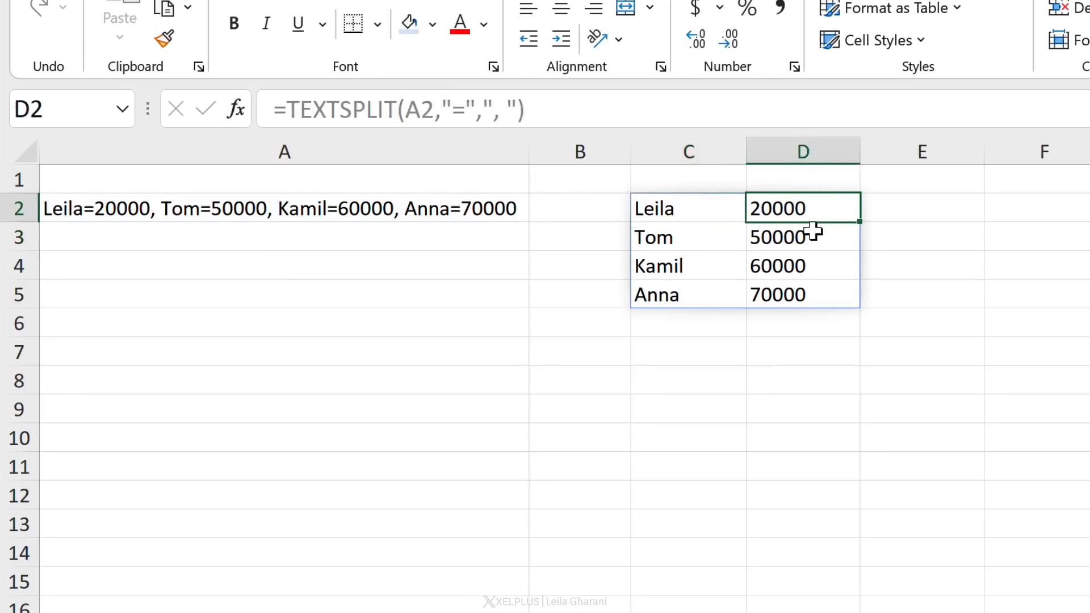
{"action": "left_click", "coordinate": [674, 242]}
{"action": "left_click", "coordinate": [677, 208]}
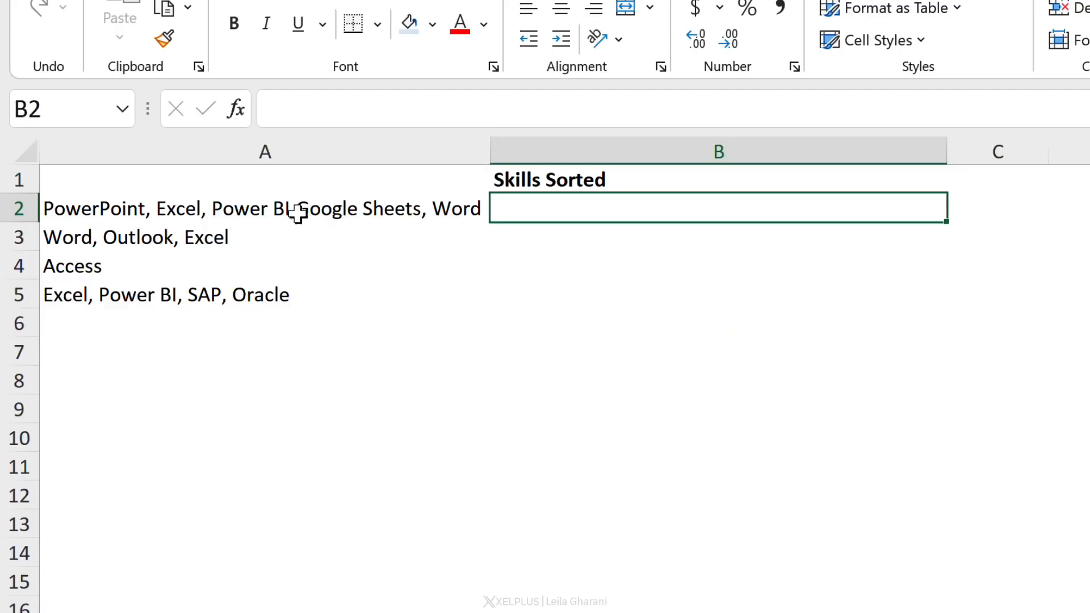
On the Split & Sort sheet, enter =TEXTSPLIT(A2,",") in B2 to split the skill list at commas
{"action": "left_click", "coordinate": [297, 213]}
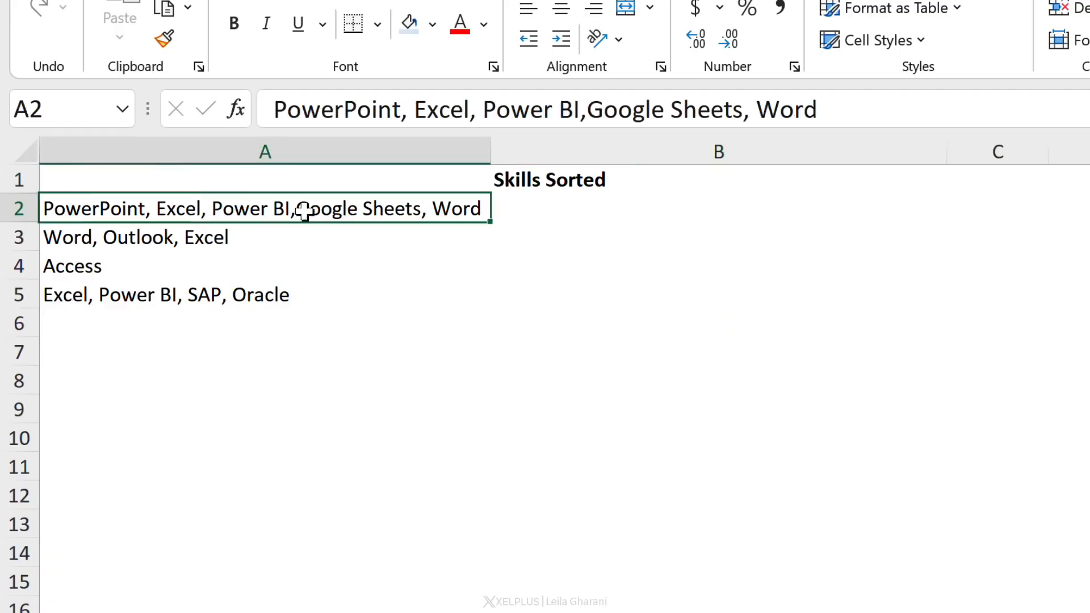
{"action": "left_click", "coordinate": [561, 211]}
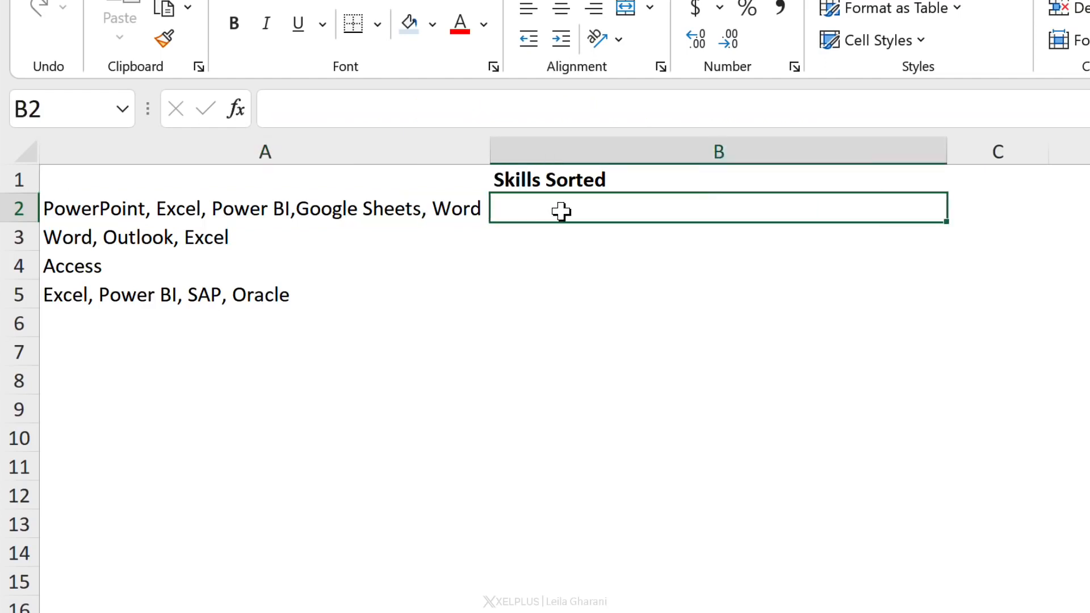
{"action": "left_click", "coordinate": [408, 217]}
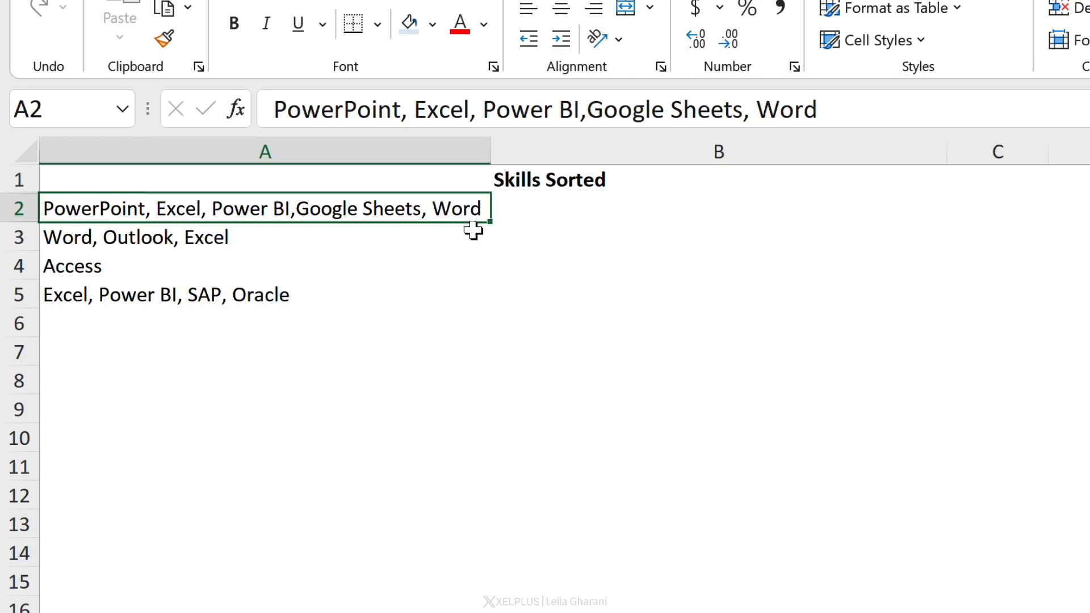
{"action": "left_click", "coordinate": [542, 219]}
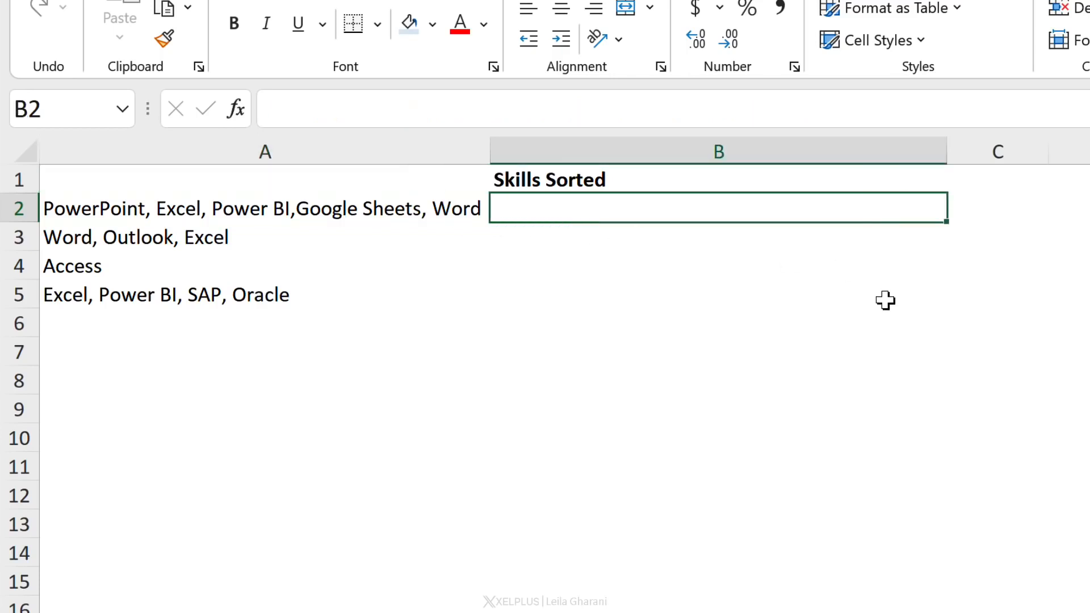
{"action": "type", "text": "=text"}
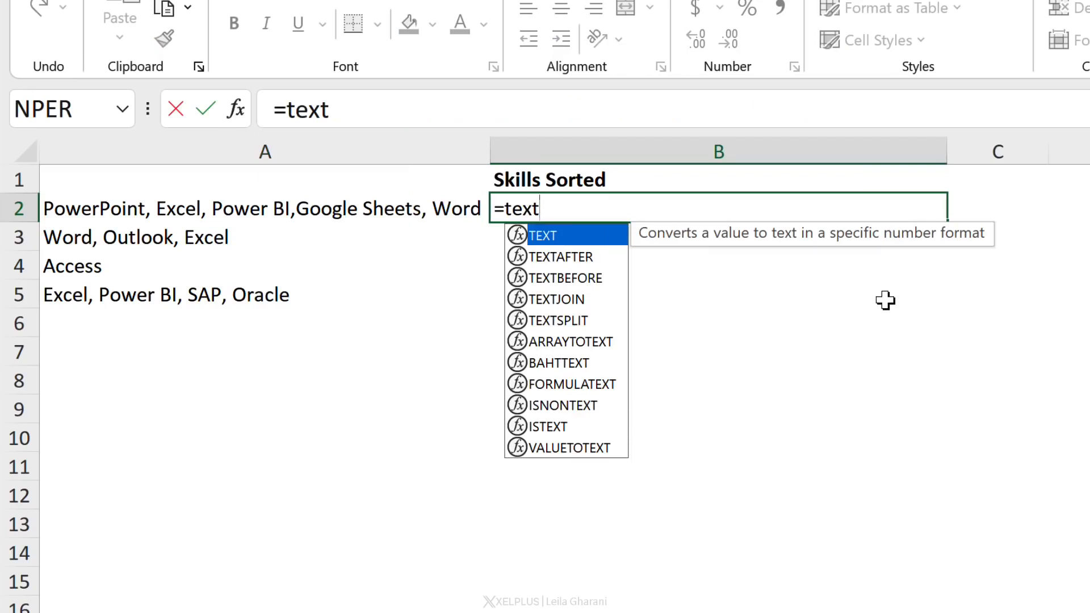
{"action": "key", "text": "Down"}
{"action": "key", "text": "Down"}
{"action": "key", "text": "Down"}
{"action": "key", "text": "Down"}
{"action": "key", "text": "Tab"}
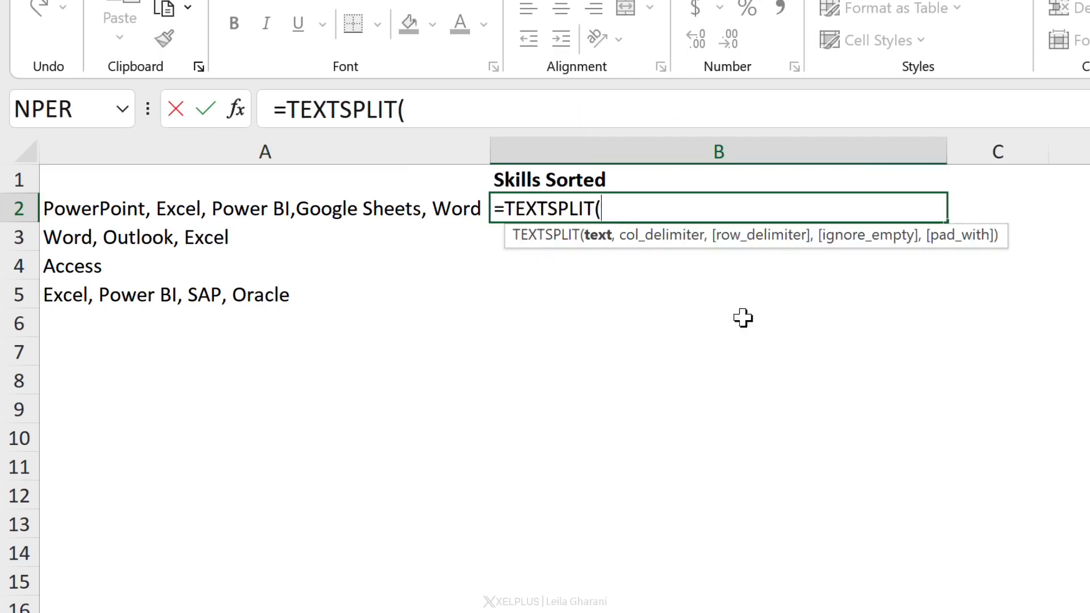
{"action": "left_click", "coordinate": [342, 212]}
{"action": "type", "text": ",\","}
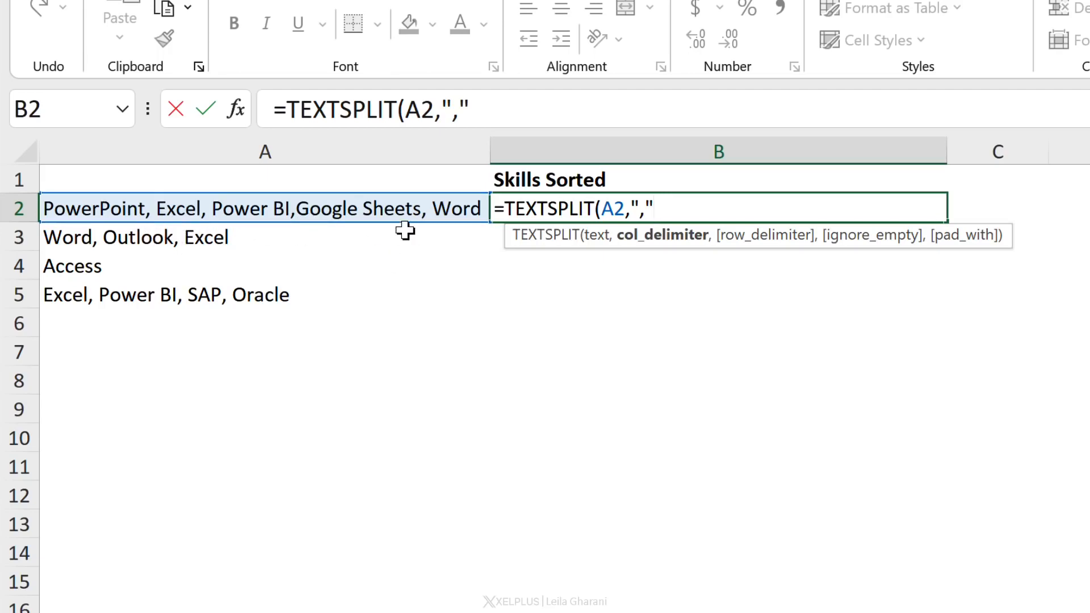
{"action": "type", "text": ")"}
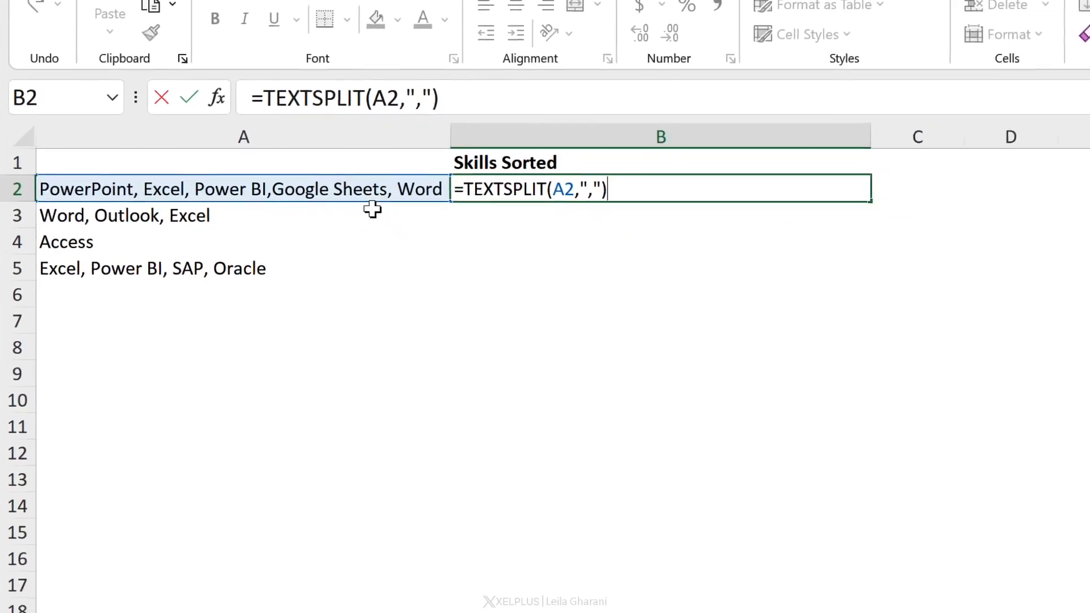
{"action": "key", "text": "Return"}
{"action": "key", "text": "Up"}
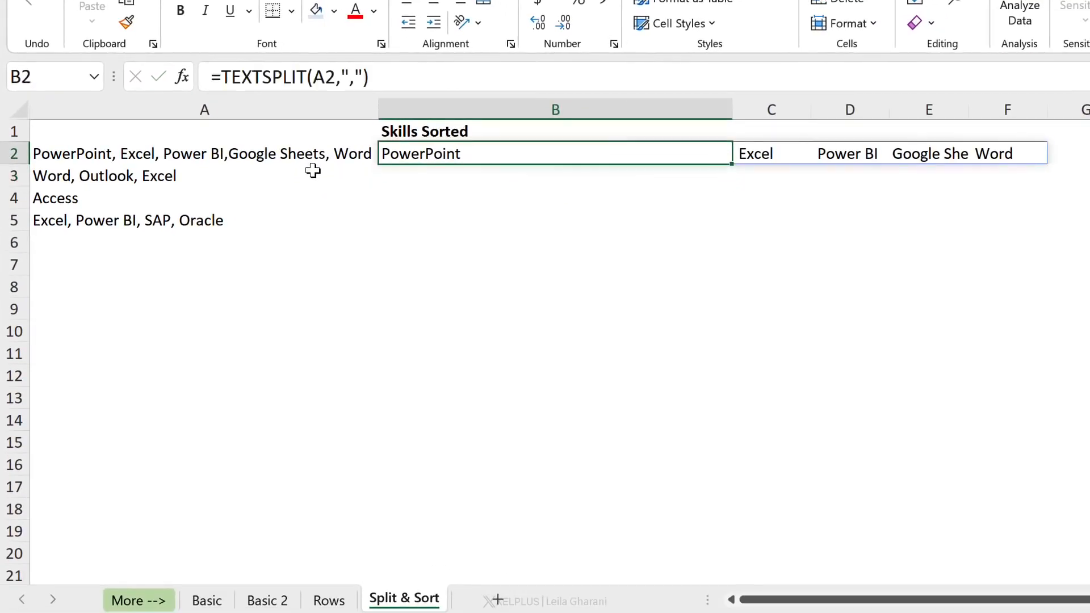
Wrap B2's TEXTSPLIT formula in TRIM to remove the leading spaces from each skill
{"action": "left_click", "coordinate": [229, 78]}
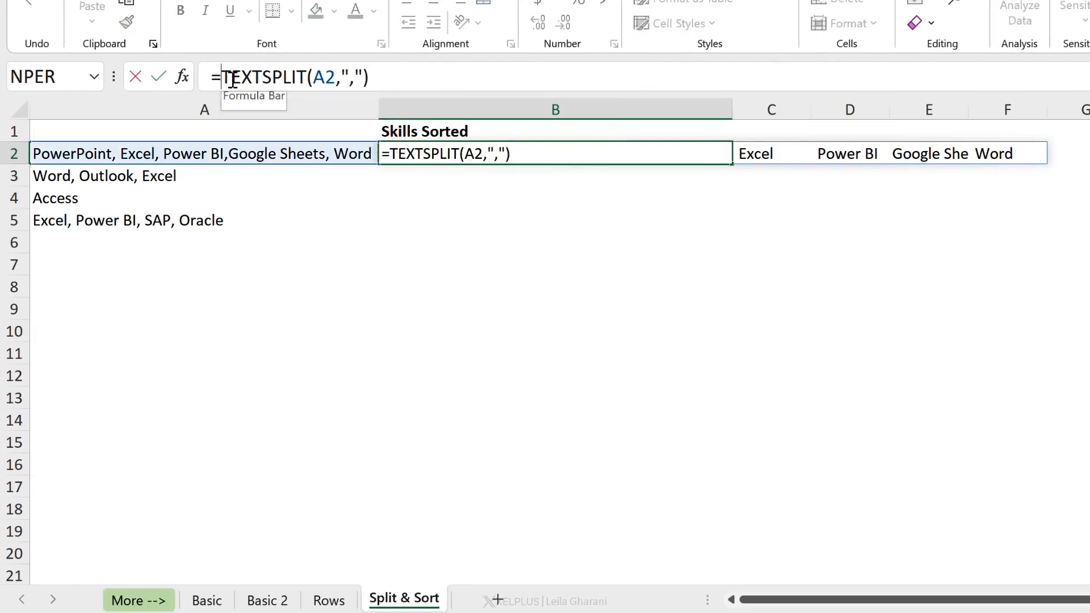
{"action": "type", "text": "trim("}
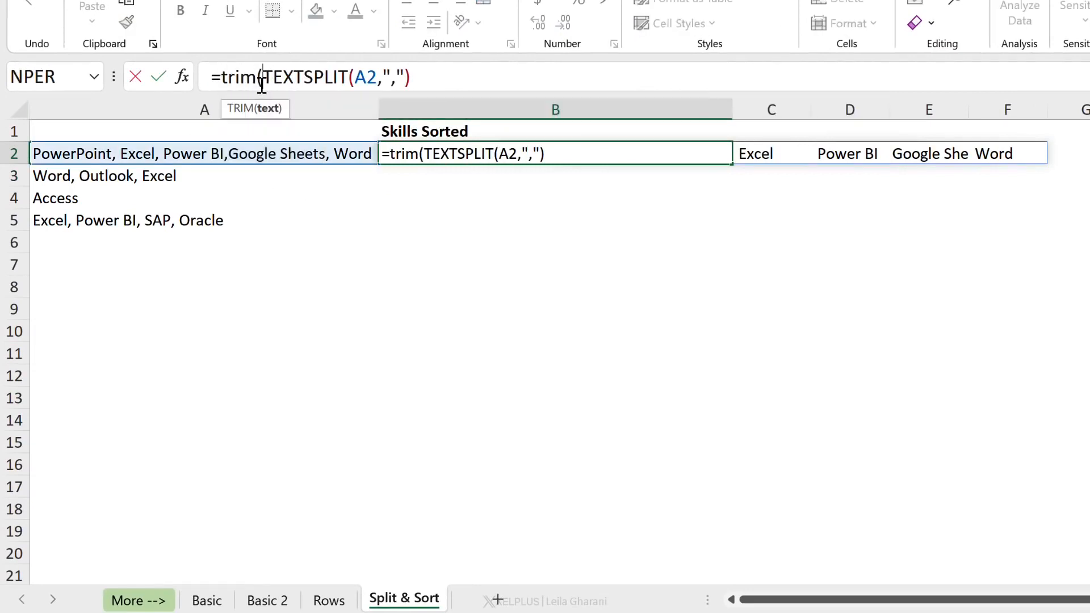
{"action": "left_click", "coordinate": [461, 86]}
{"action": "type", "text": ")"}
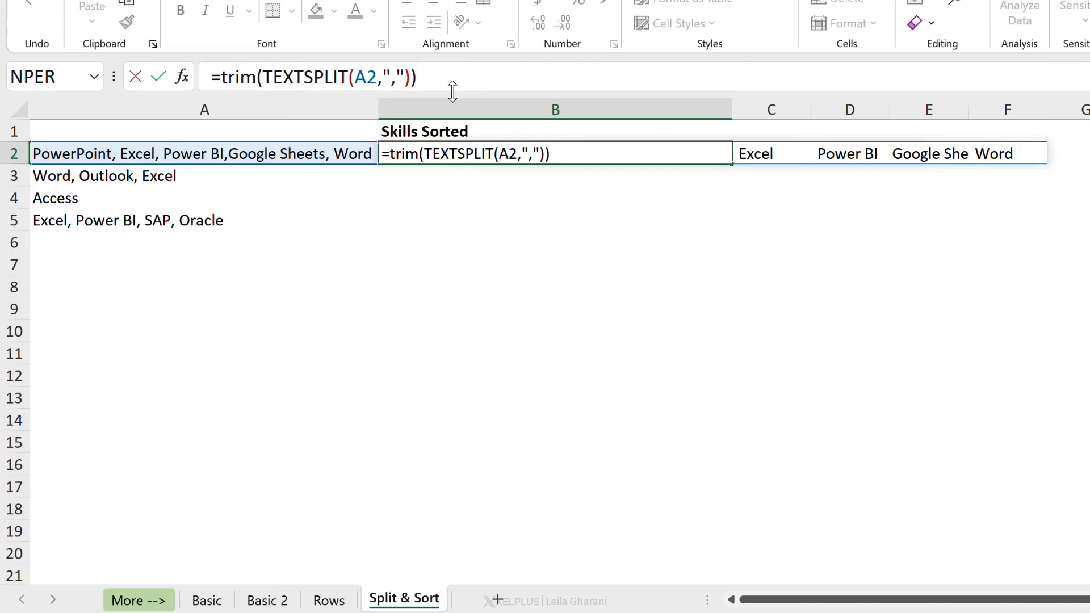
{"action": "key", "text": "Return"}
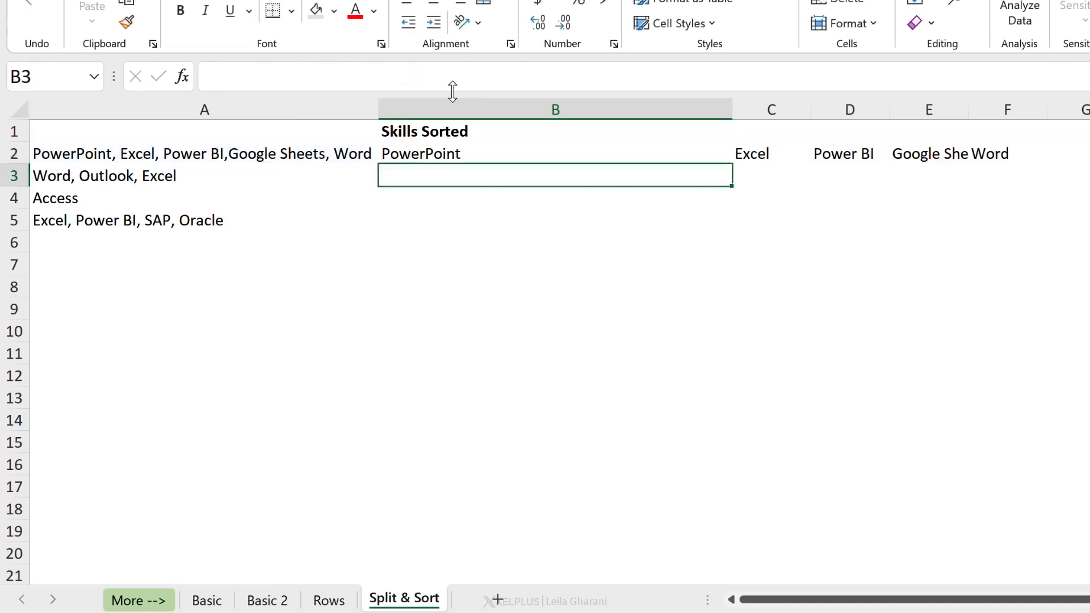
{"action": "key", "text": "Up"}
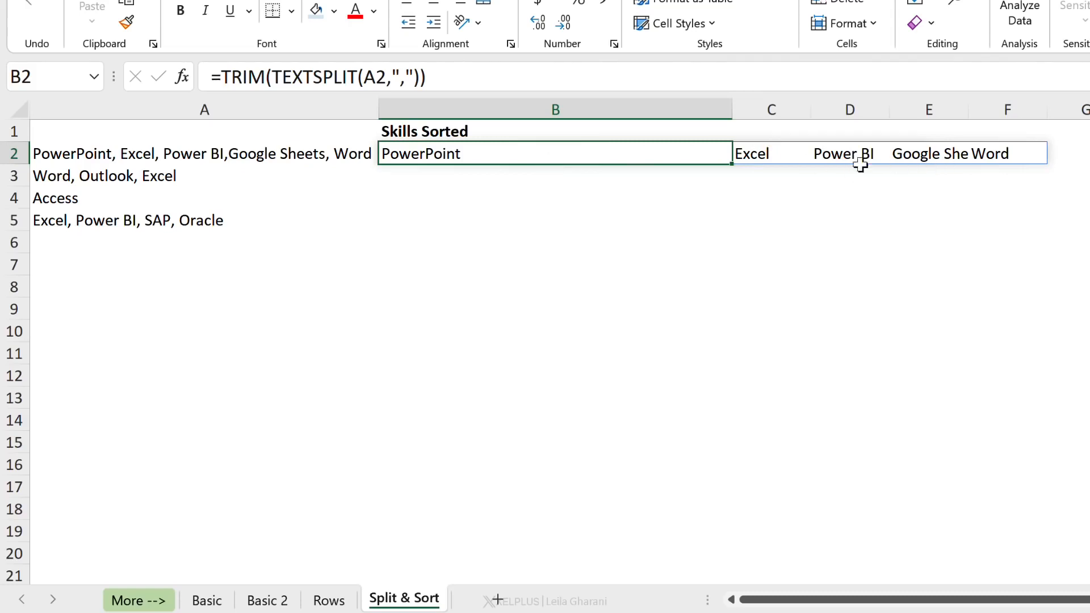
Wrap B2's formula in SORT with the by_col argument set to TRUE to sort the skills alphabetically across columns
{"action": "left_click", "coordinate": [226, 75]}
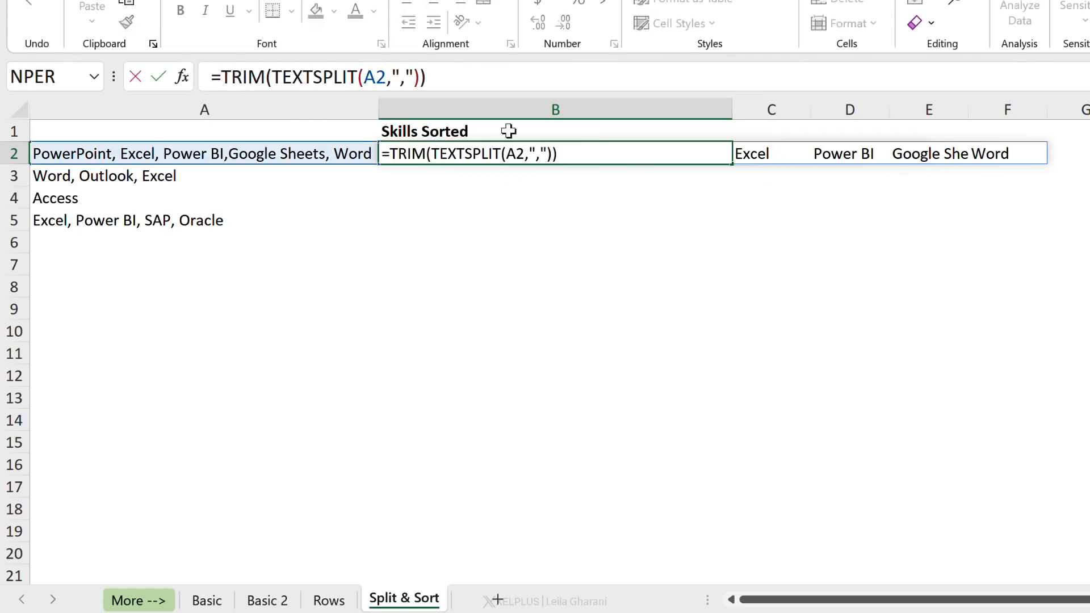
{"action": "type", "text": "sort"}
{"action": "key", "text": "Tab"}
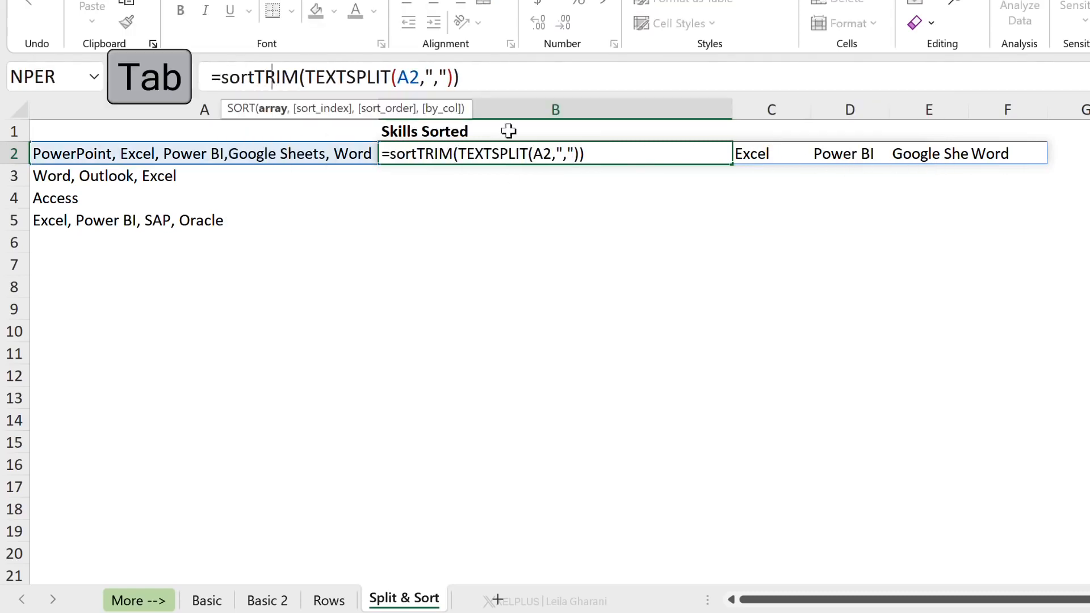
{"action": "left_click", "coordinate": [273, 107]}
{"action": "left_click", "coordinate": [528, 74]}
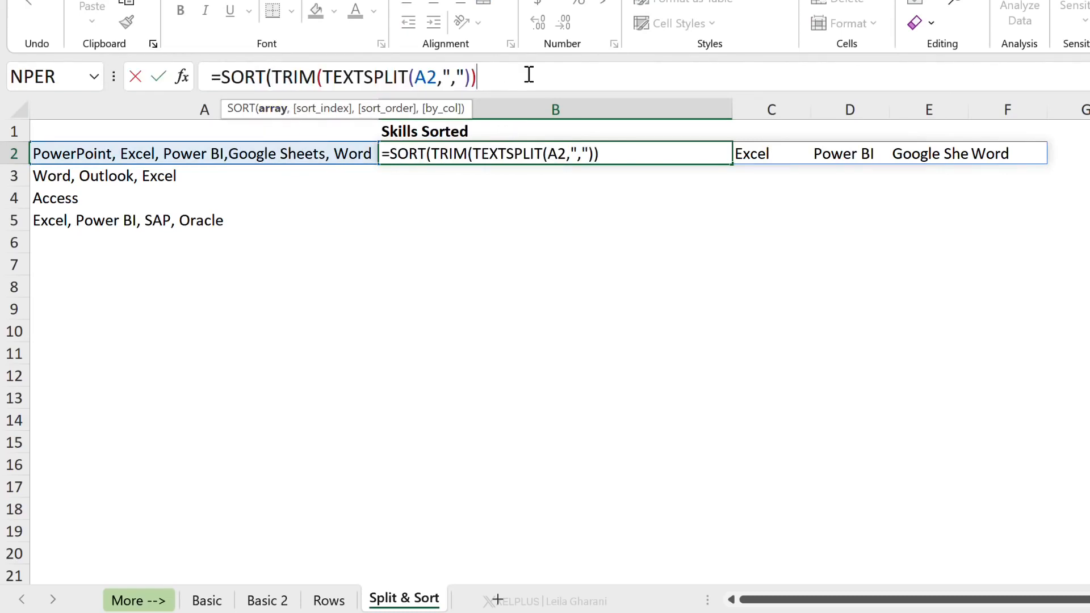
{"action": "type", "text": ","}
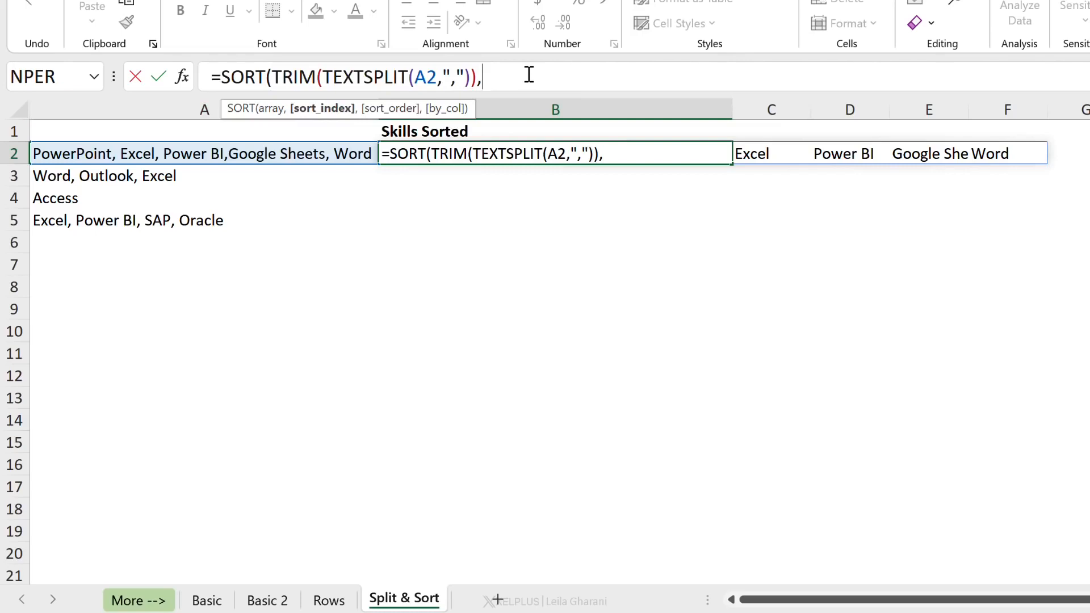
{"action": "type", "text": ","}
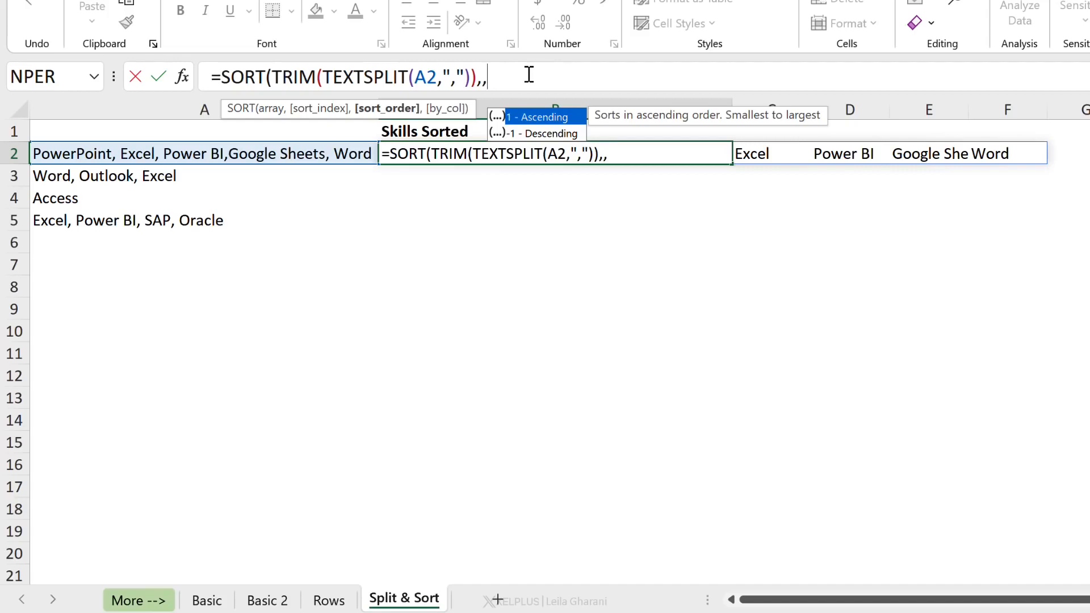
{"action": "type", "text": ","}
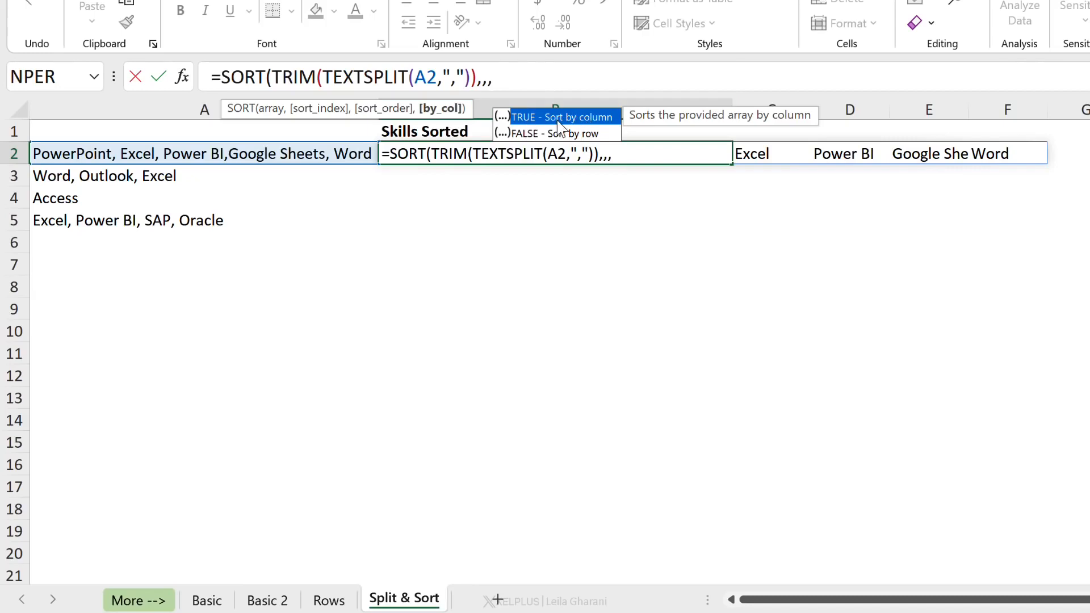
{"action": "double_click", "coordinate": [585, 123]}
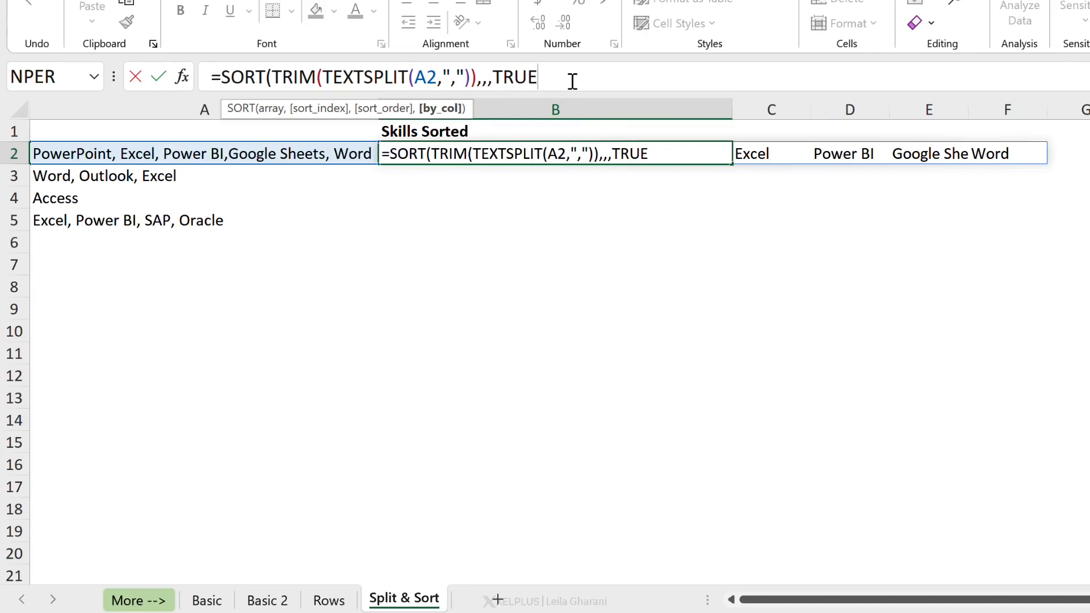
{"action": "type", "text": ")"}
{"action": "key", "text": "Return"}
{"action": "key", "text": "Up"}
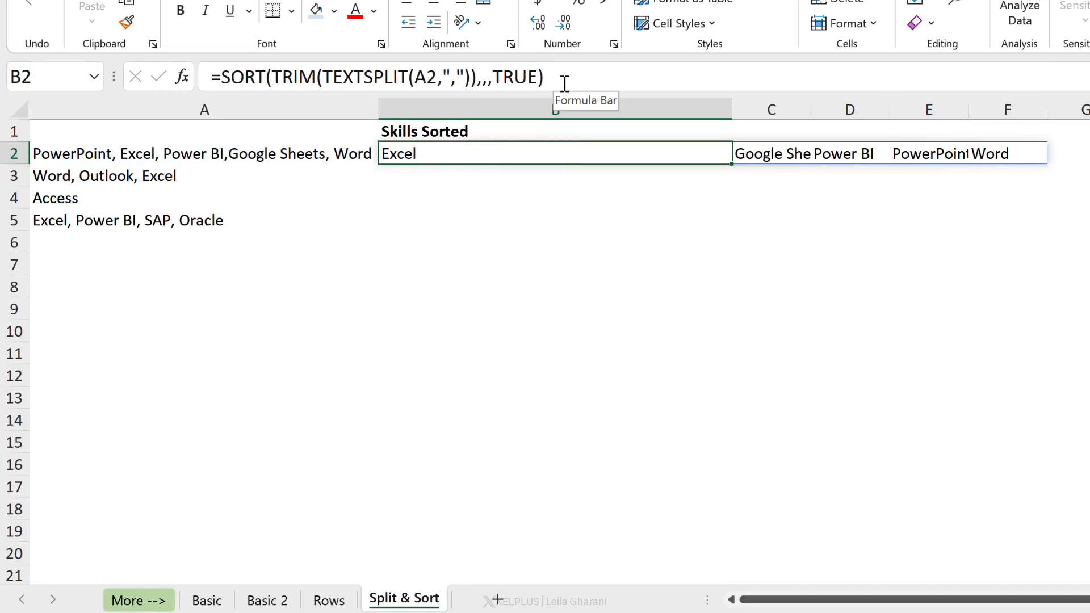
Wrap B2's sorted formula in TEXTJOIN with delimiter ", " and ignore_empty TRUE to join the skills into one cell
{"action": "left_click", "coordinate": [224, 78]}
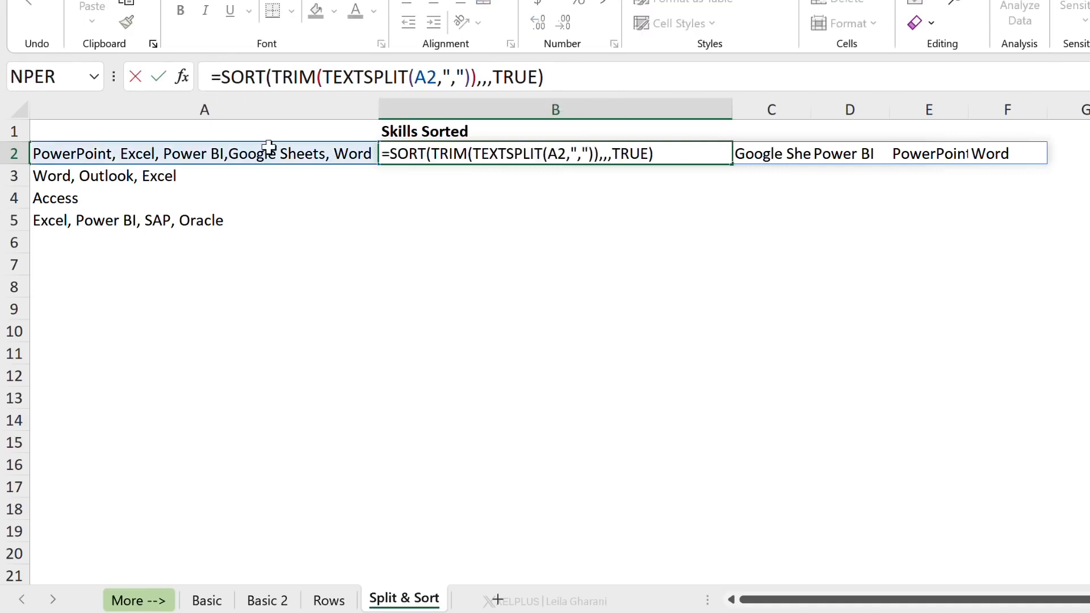
{"action": "type", "text": "text"}
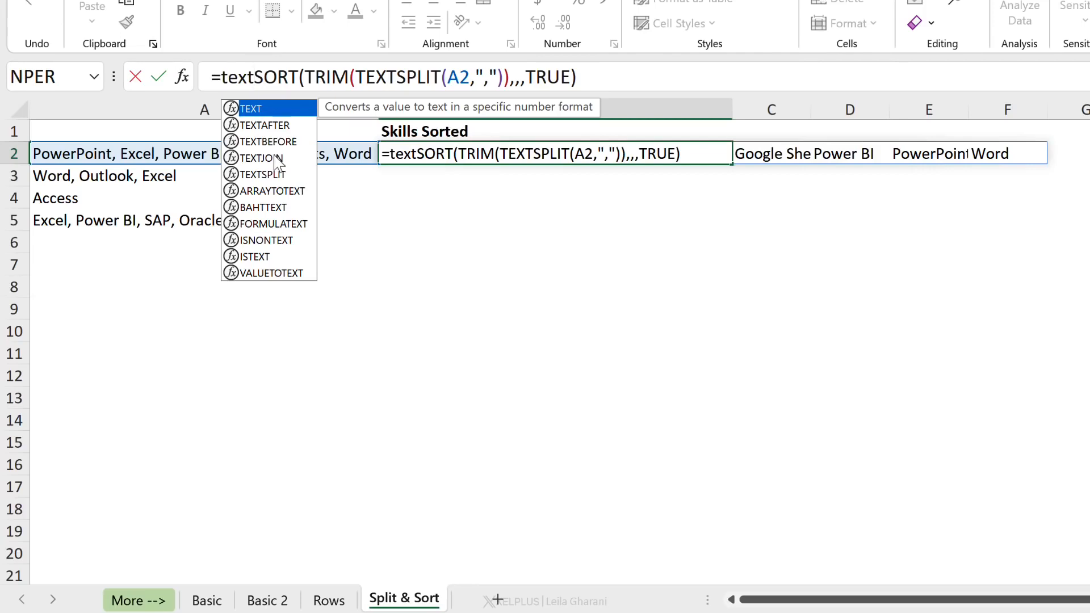
{"action": "double_click", "coordinate": [264, 158]}
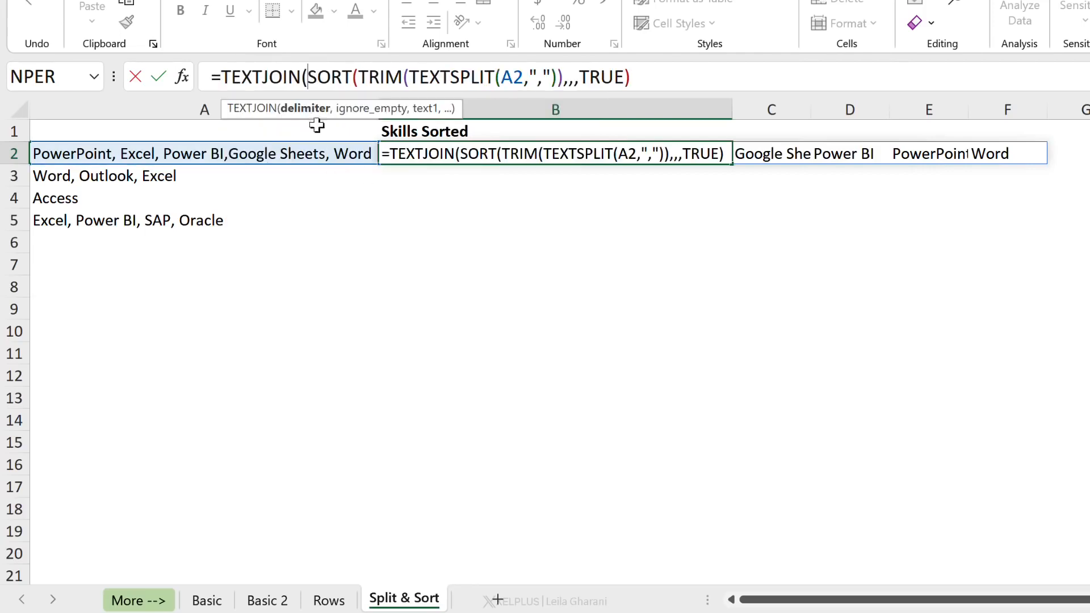
{"action": "type", "text": "\","}
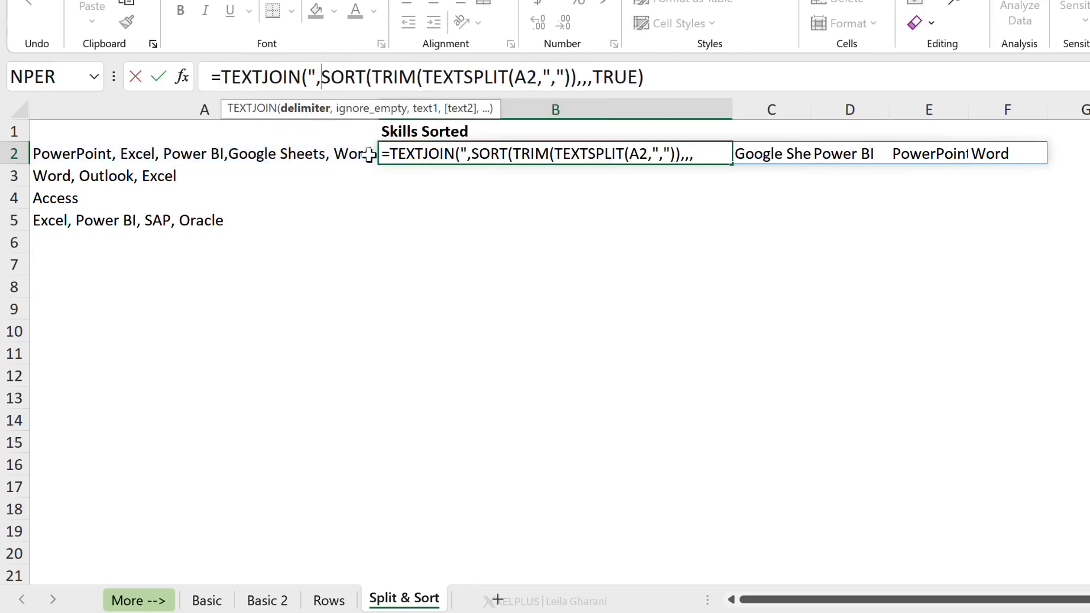
{"action": "type", "text": " \""}
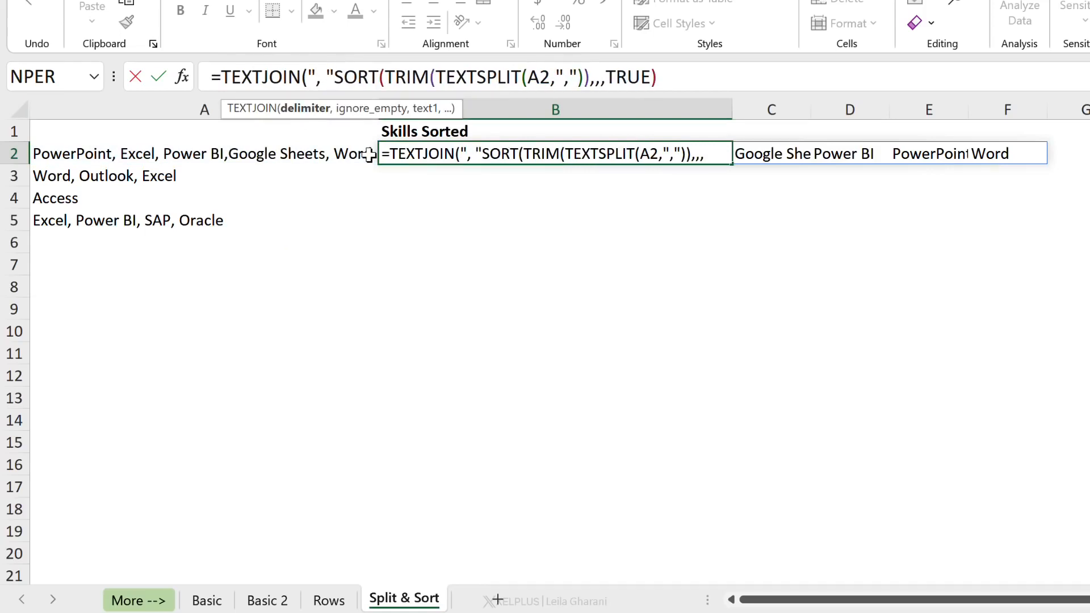
{"action": "type", "text": ","}
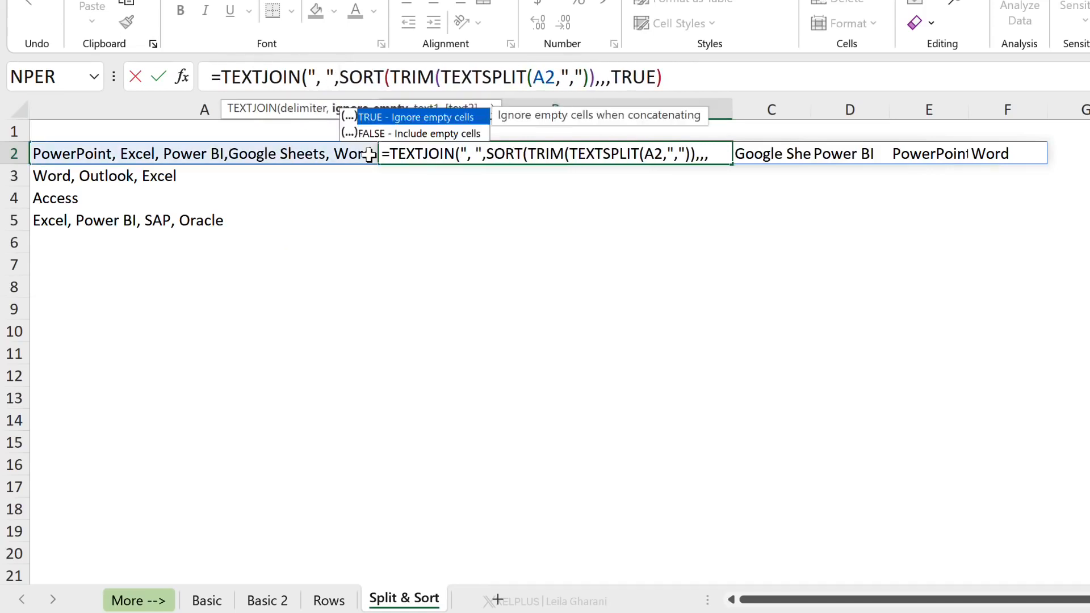
{"action": "double_click", "coordinate": [381, 118]}
{"action": "type", "text": ",TRUE"}
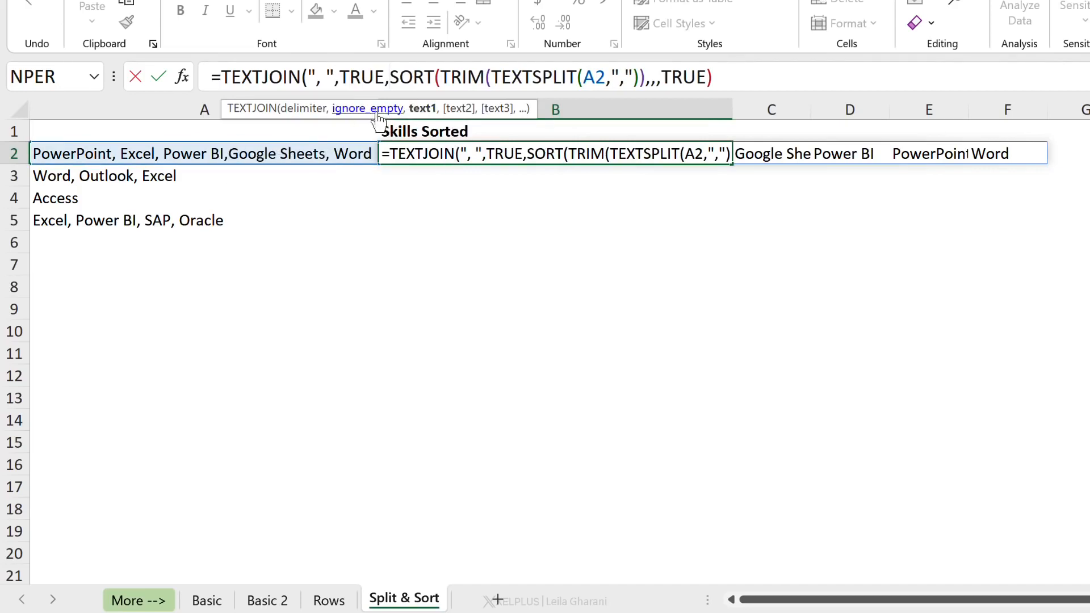
{"action": "left_click", "coordinate": [750, 78]}
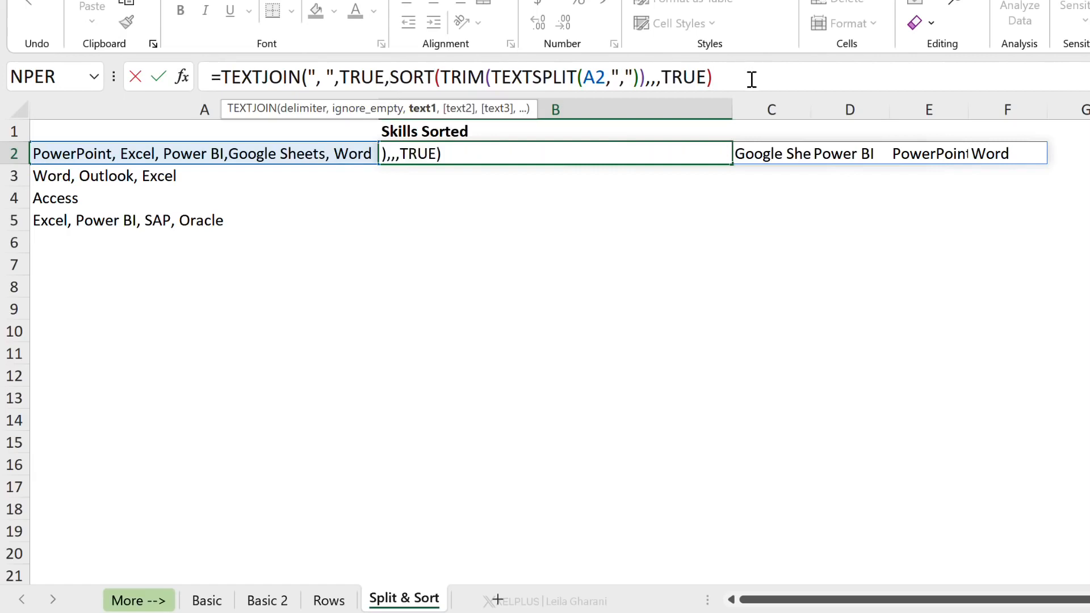
{"action": "type", "text": ")"}
{"action": "key", "text": "Return"}
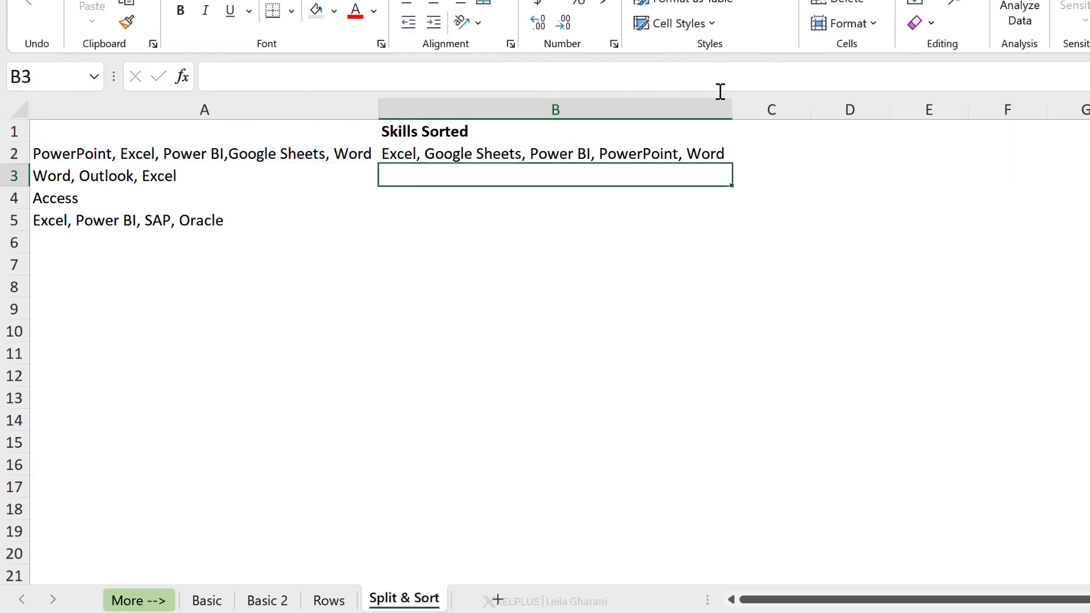
Fill B2's formula down through B5 and check the copied formulas in B3 and B5
{"action": "left_click", "coordinate": [576, 149]}
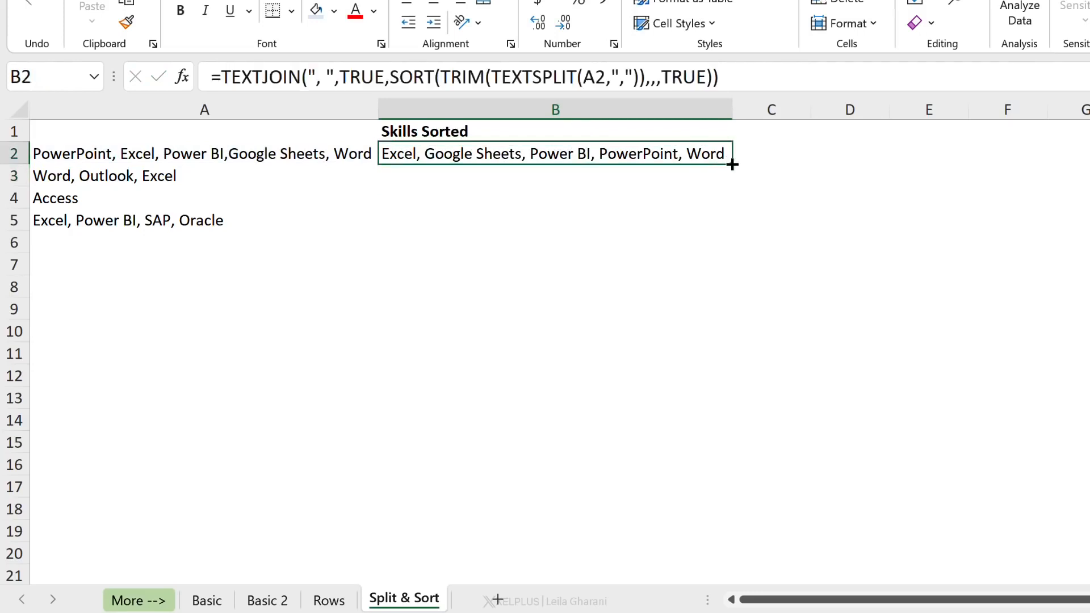
{"action": "left_click_drag", "start_coordinate": [732, 164], "coordinate": [724, 222]}
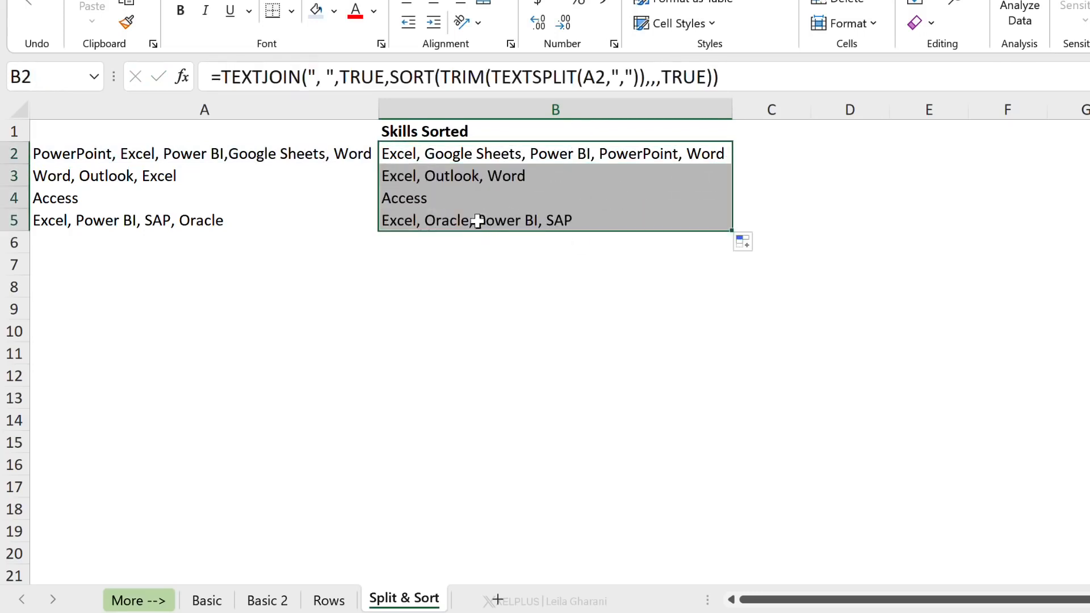
{"action": "left_click", "coordinate": [441, 177]}
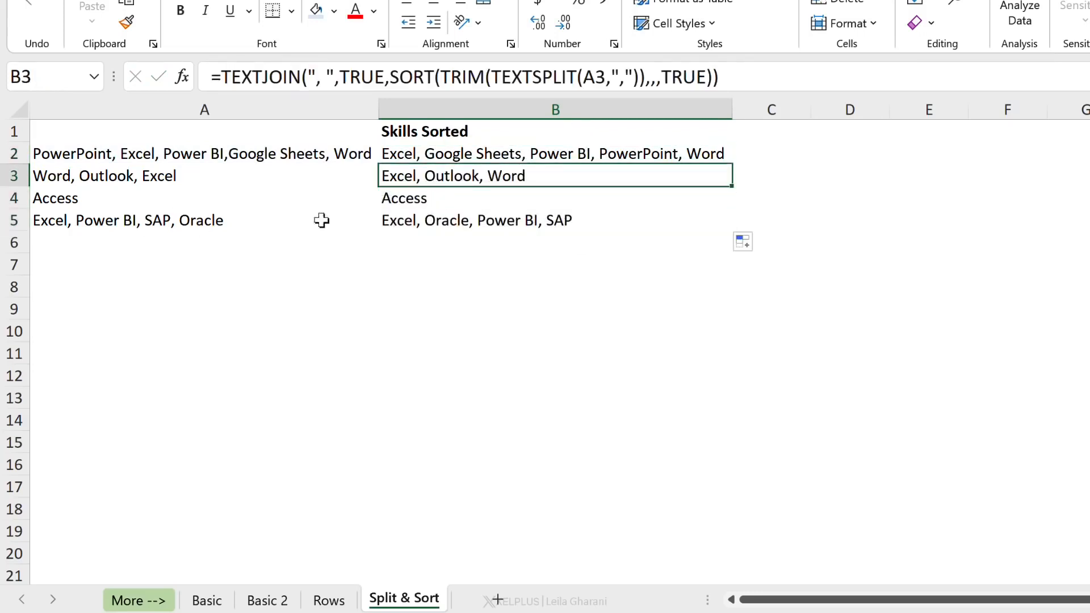
{"action": "left_click", "coordinate": [403, 226]}
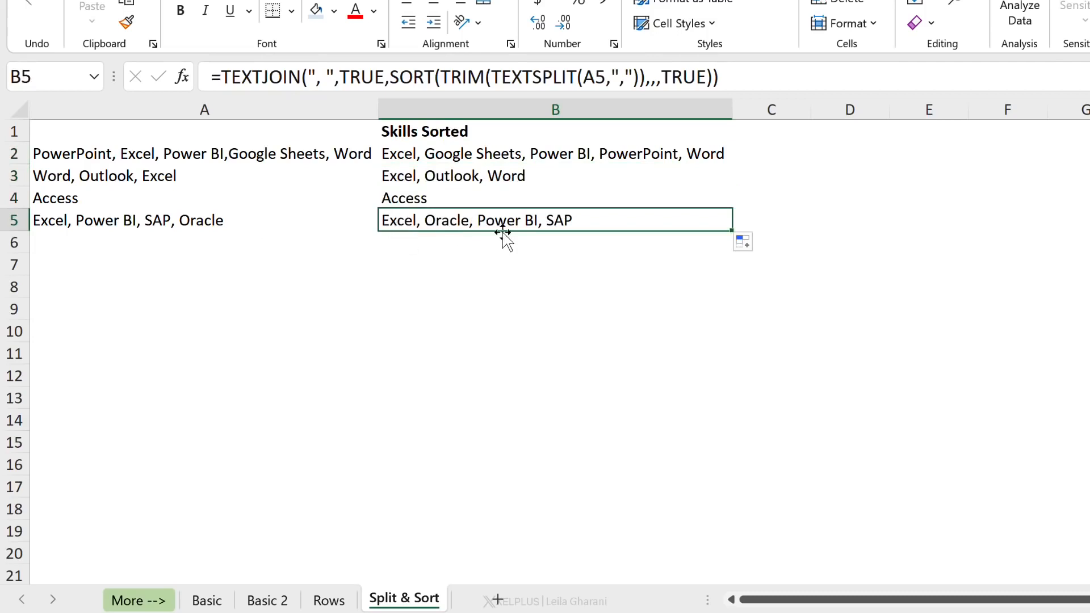